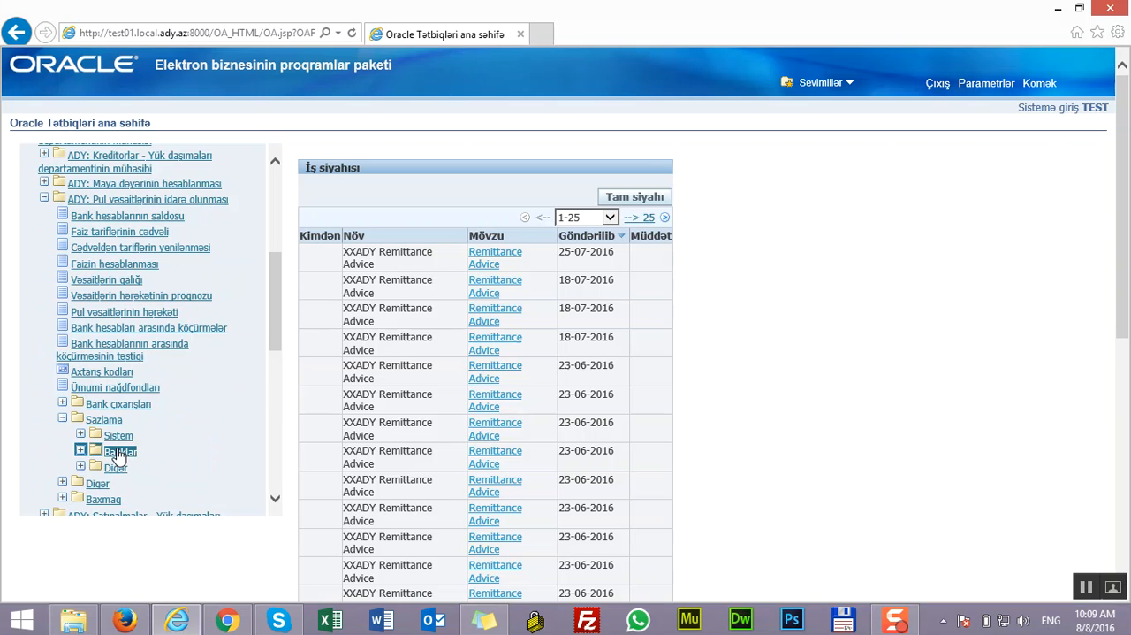
Start creating a new bank account and set its country (Ölkə) to Azərbaycan
left_click(152, 487)
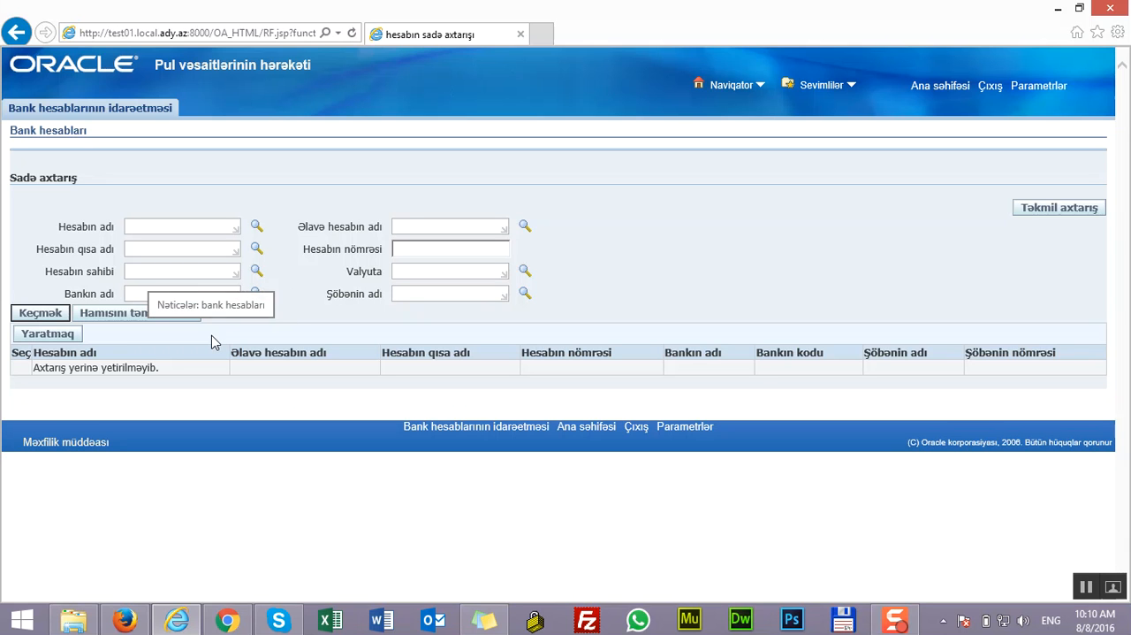
left_click(46, 336)
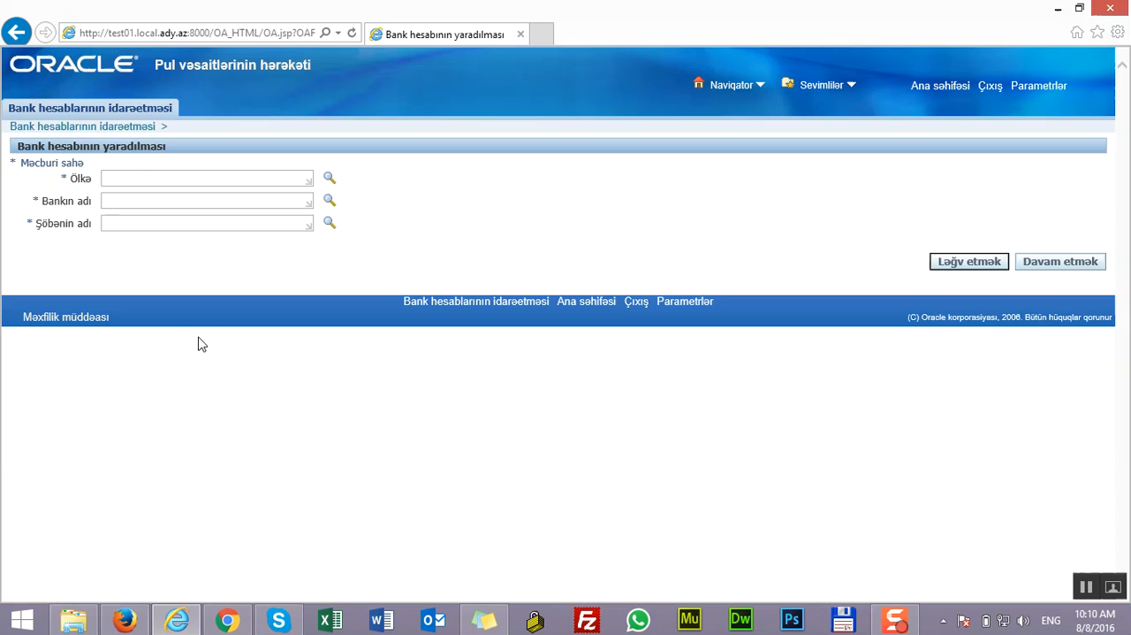
left_click(247, 178)
left_click(329, 179)
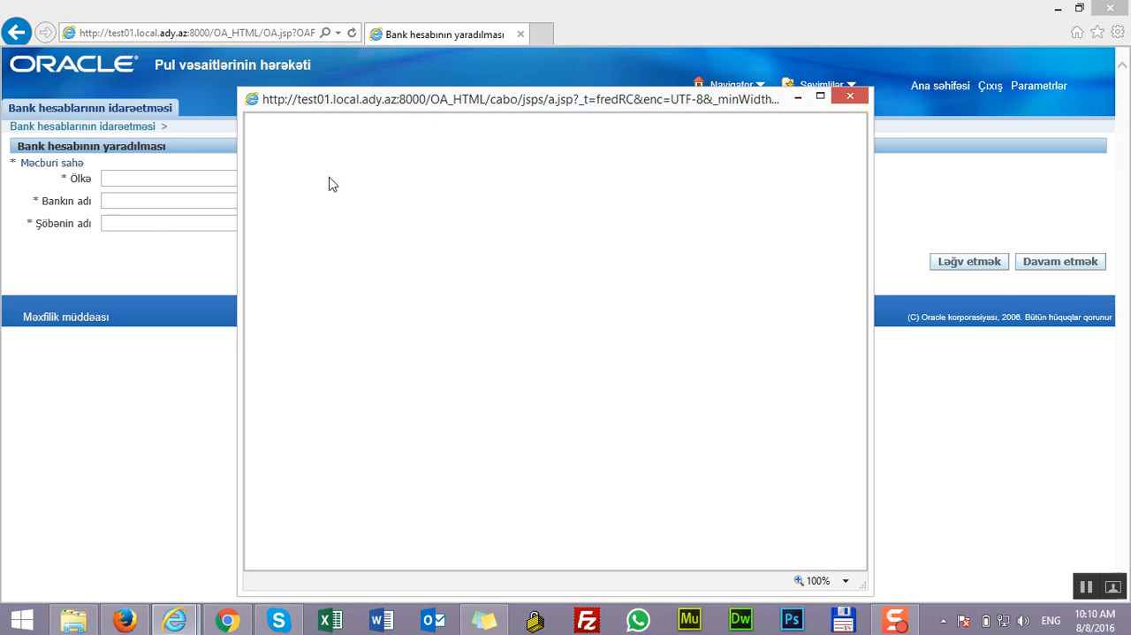
type("az")
left_click(532, 227)
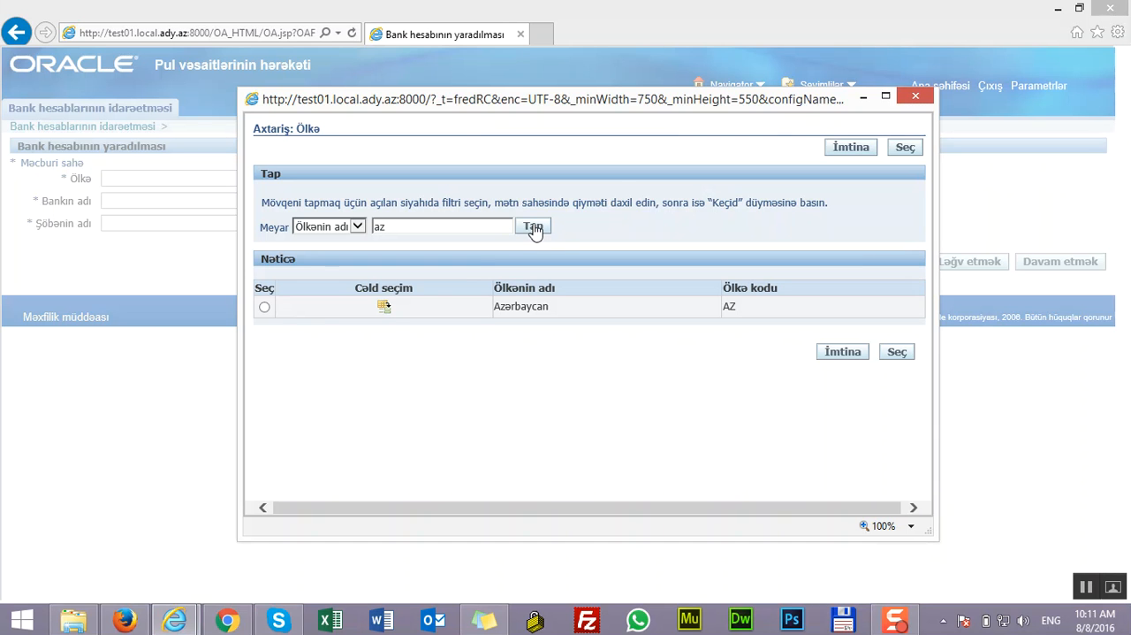
left_click(264, 306)
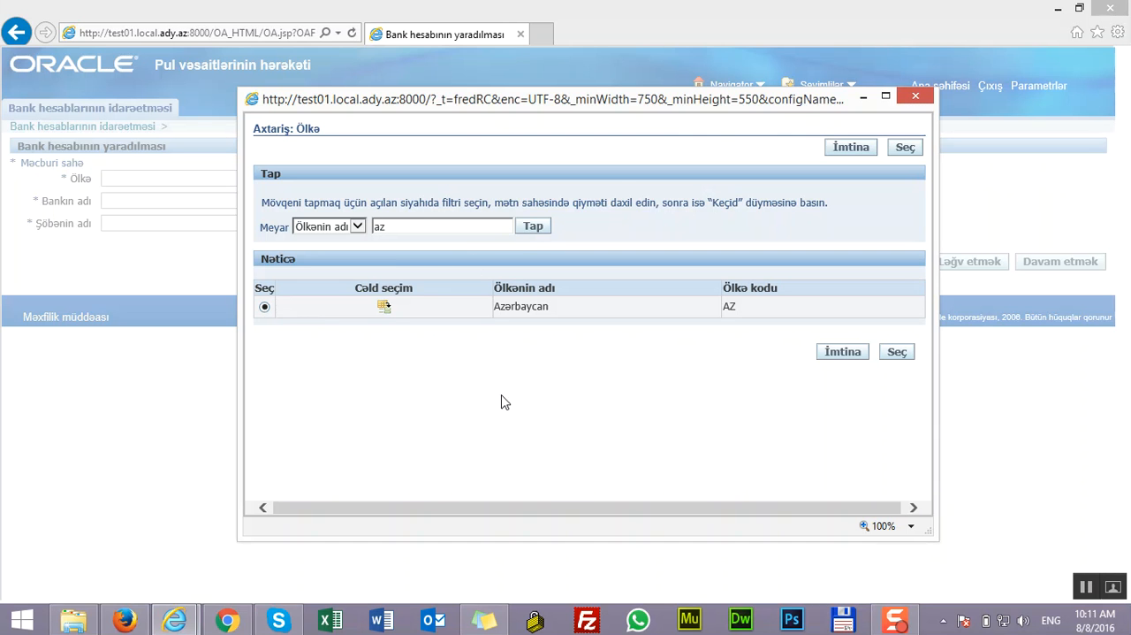
left_click(898, 353)
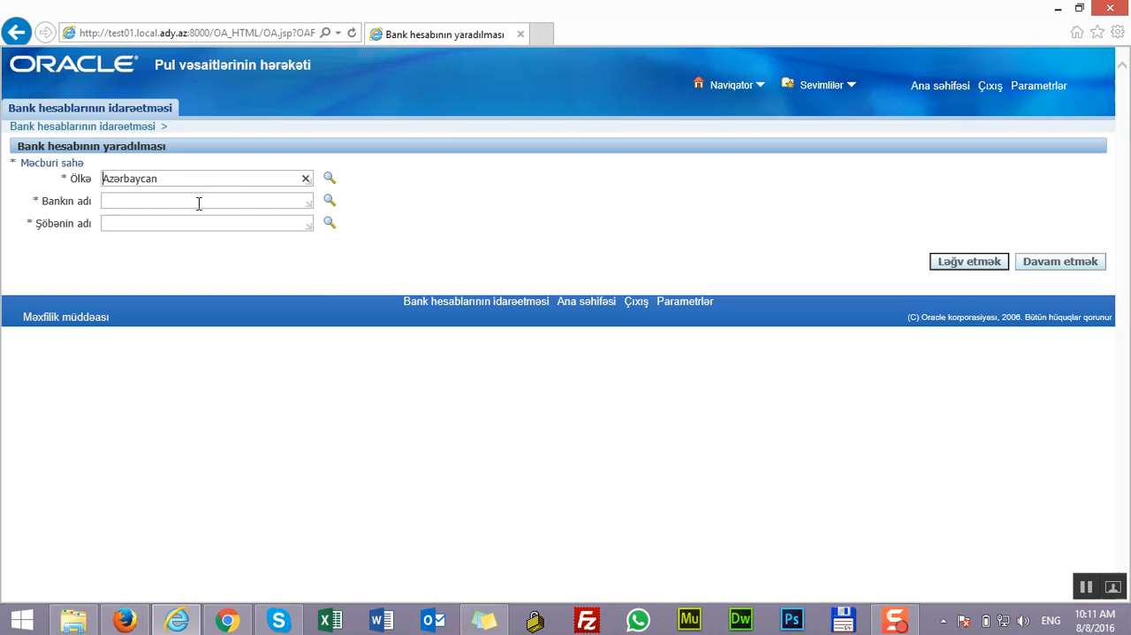
Search for the bank by "kapit" and set the bank name (Bankın adı) to Kapital Bank ASC
left_click(330, 200)
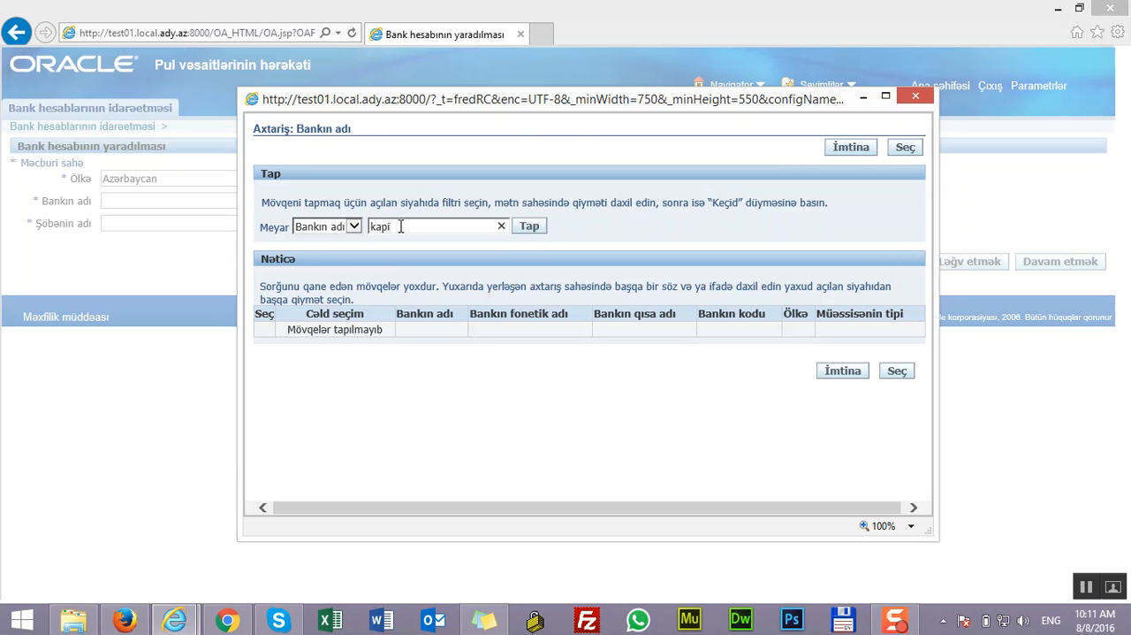
left_click(530, 226)
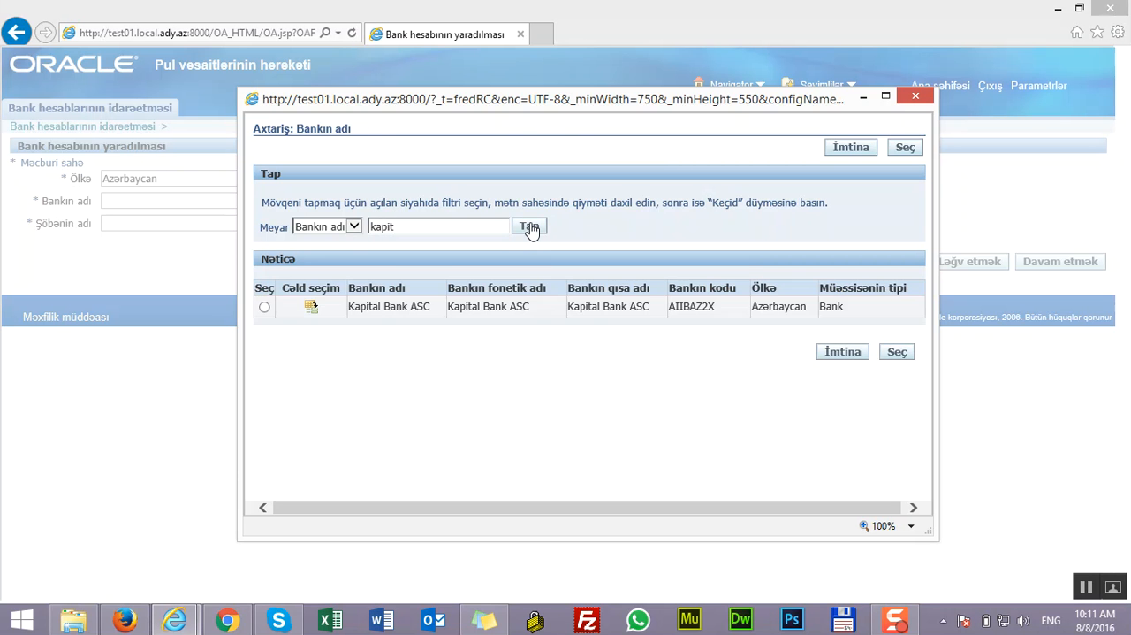
left_click(265, 307)
left_click(897, 354)
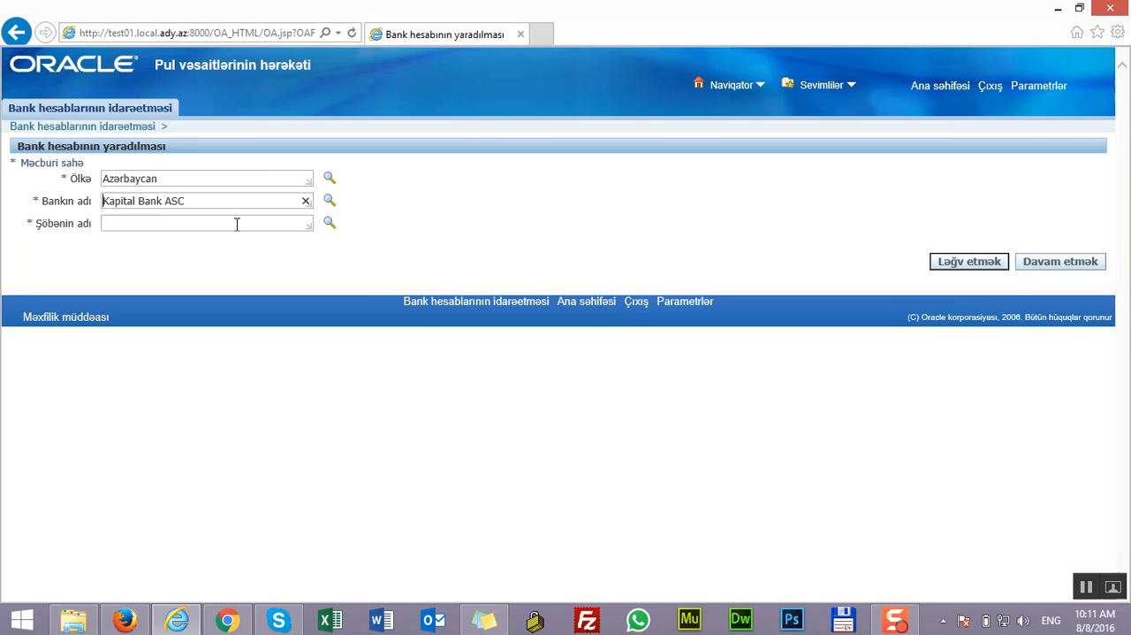
Set the bank branch (Şöbənin adı) to Baki şəhər filialı and continue to the account owner details
left_click(329, 224)
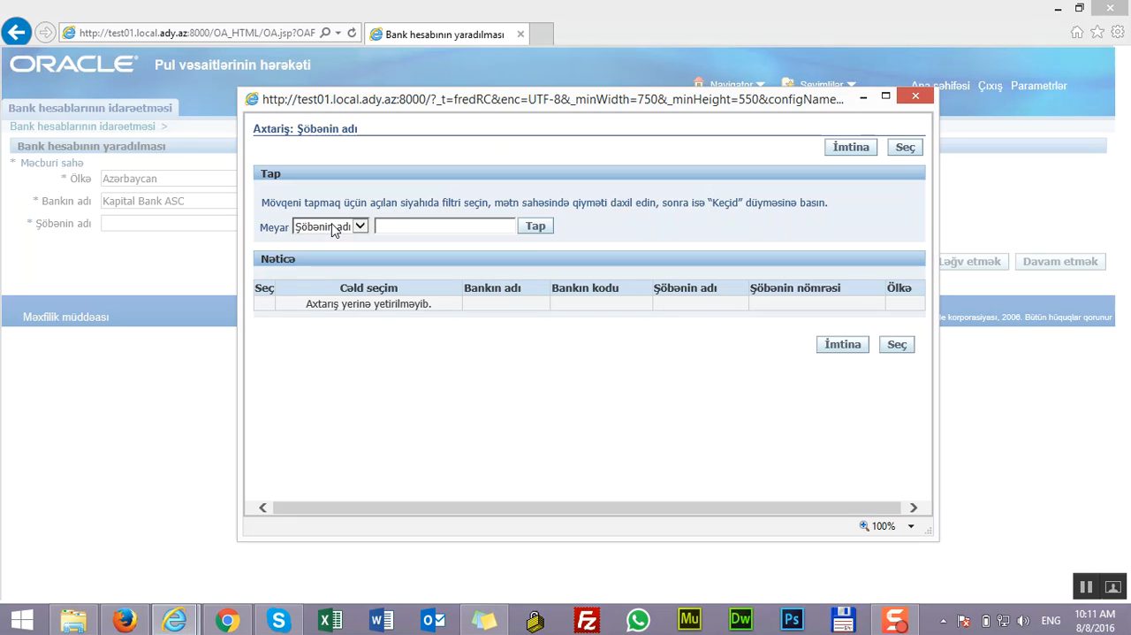
left_click(534, 228)
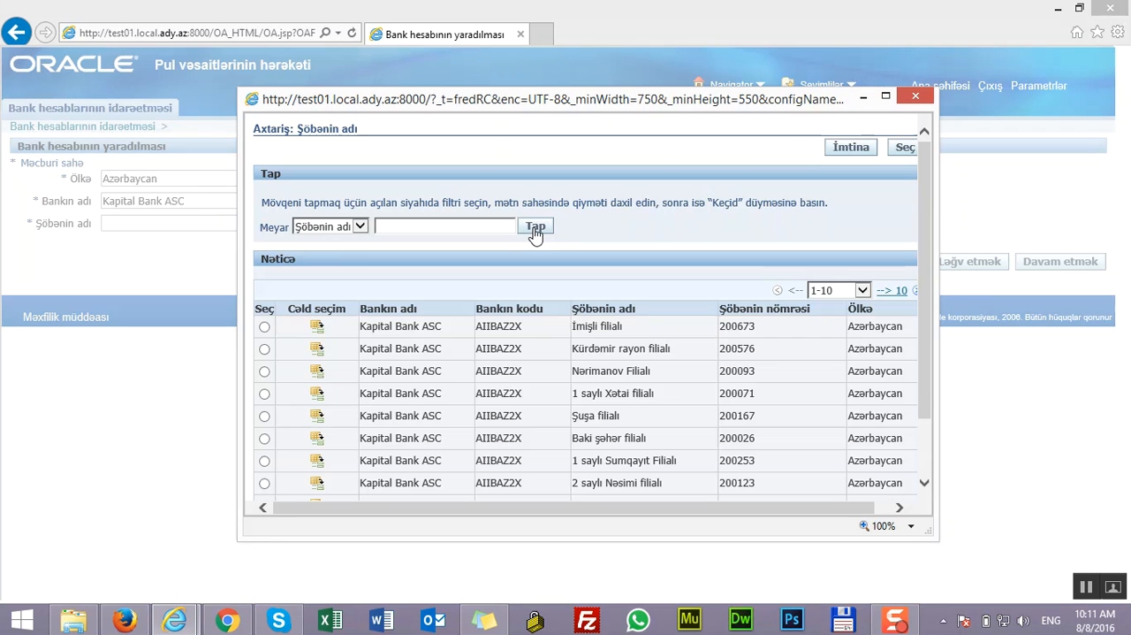
left_click_drag(925, 241, 917, 301)
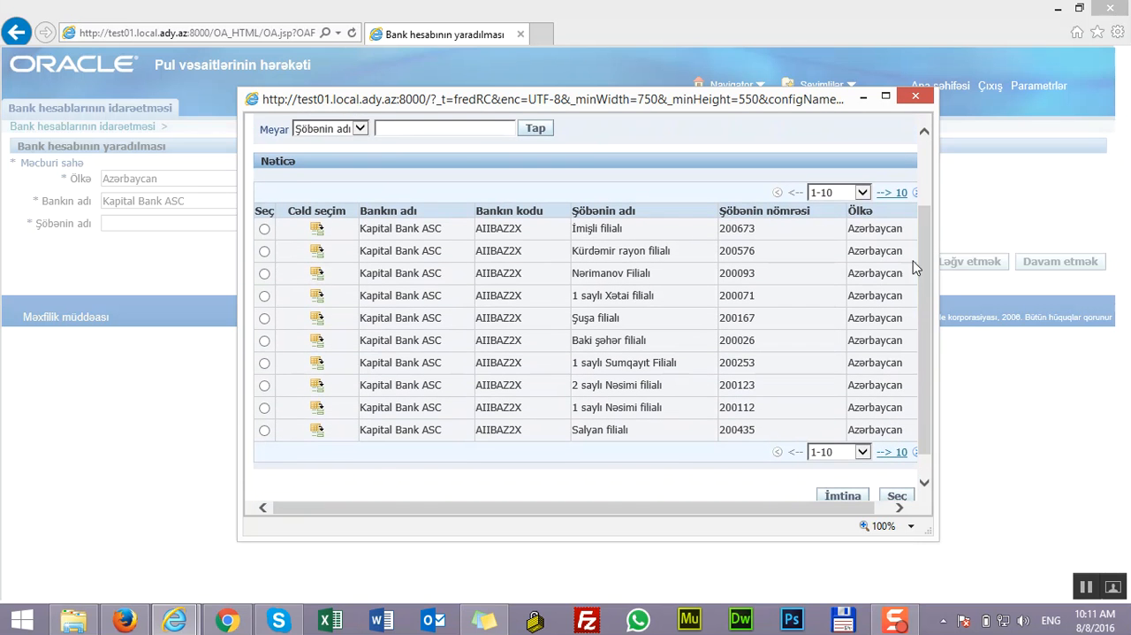
left_click(264, 341)
left_click(895, 495)
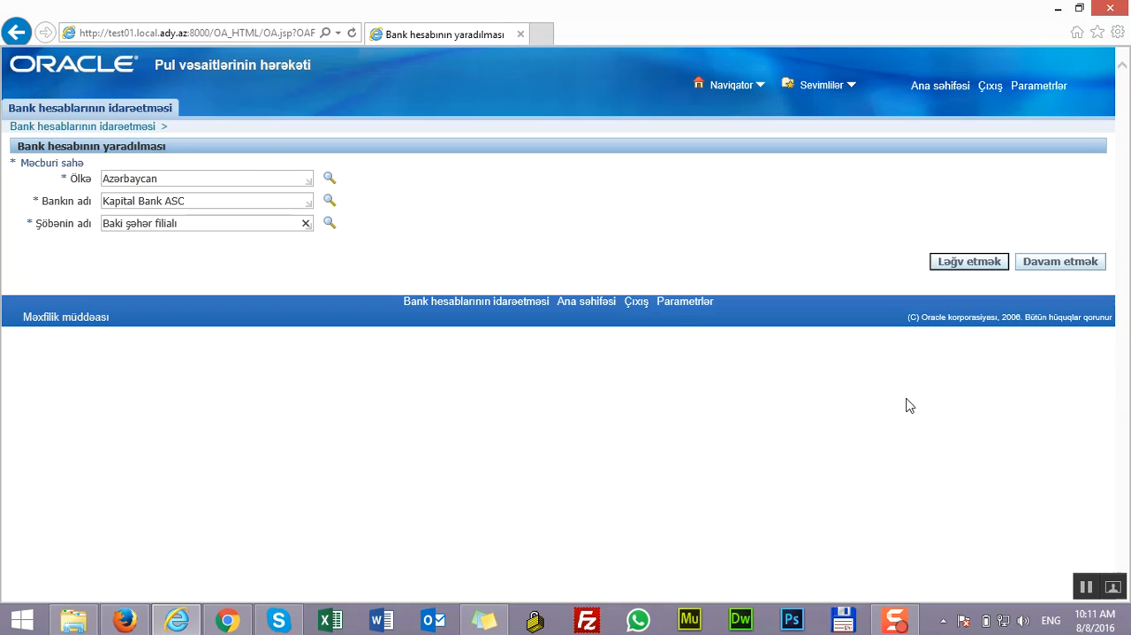
left_click(1057, 263)
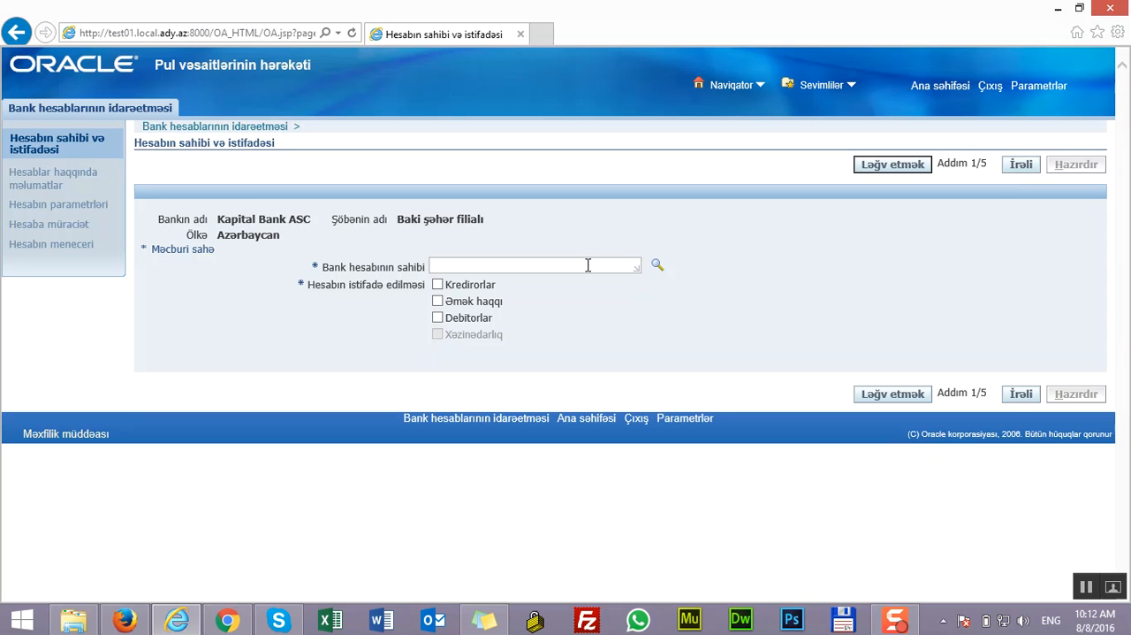
Set the account owner to Azərbaycan Dəmir Yolları QSC and enable account use for Kredirorlar and Debitorlar, advancing to the account details
left_click(659, 267)
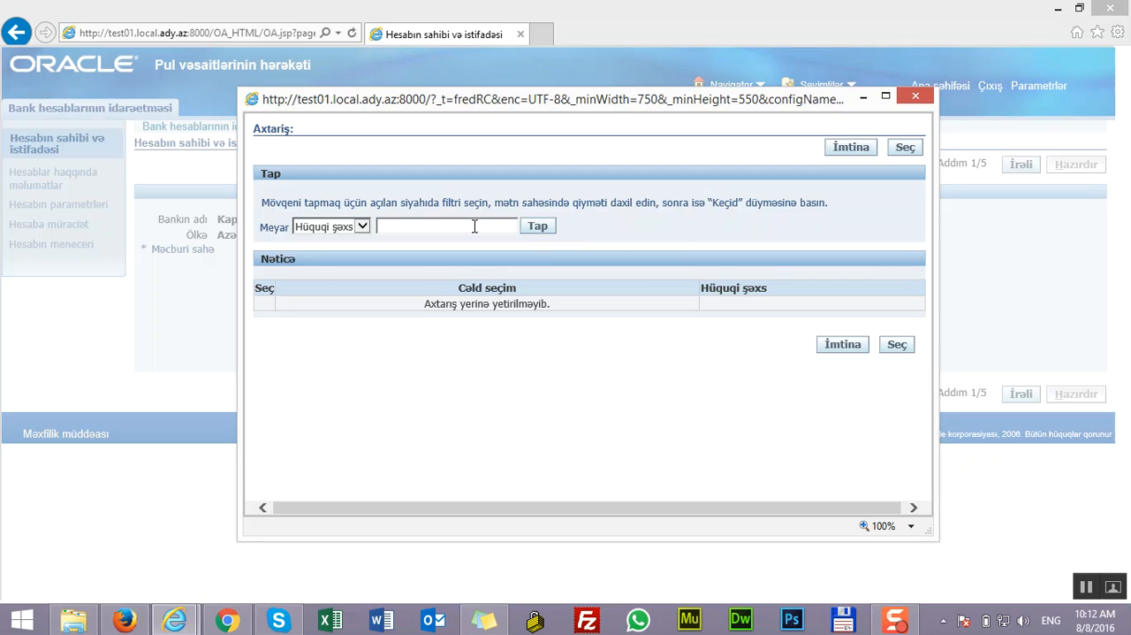
left_click(538, 226)
left_click(265, 308)
left_click(895, 353)
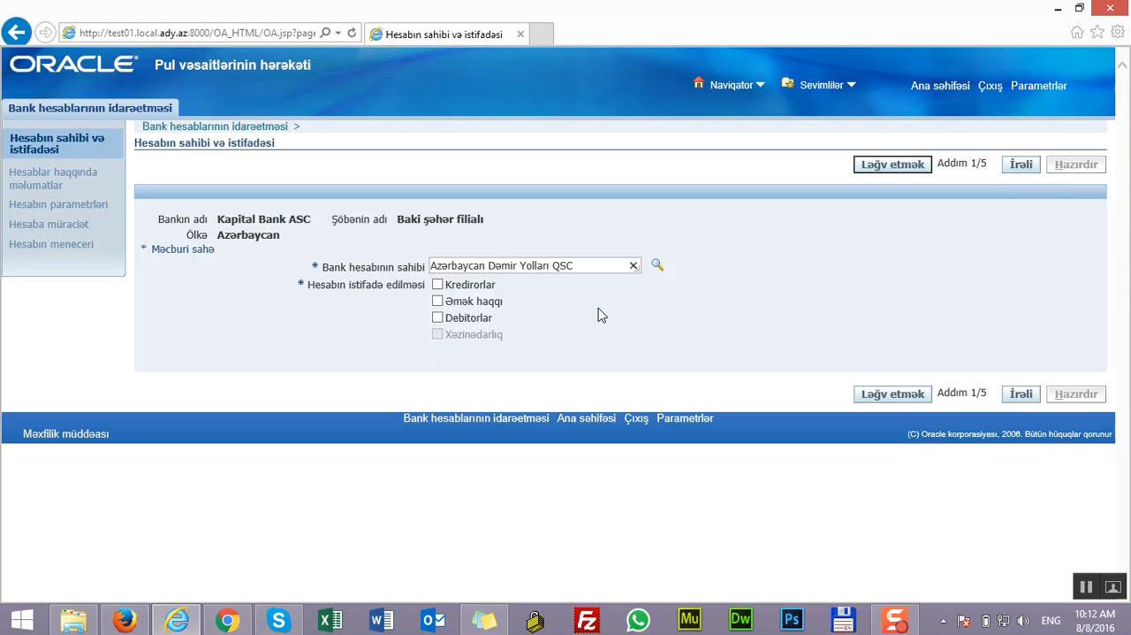
left_click(438, 285)
left_click(438, 318)
left_click(1021, 395)
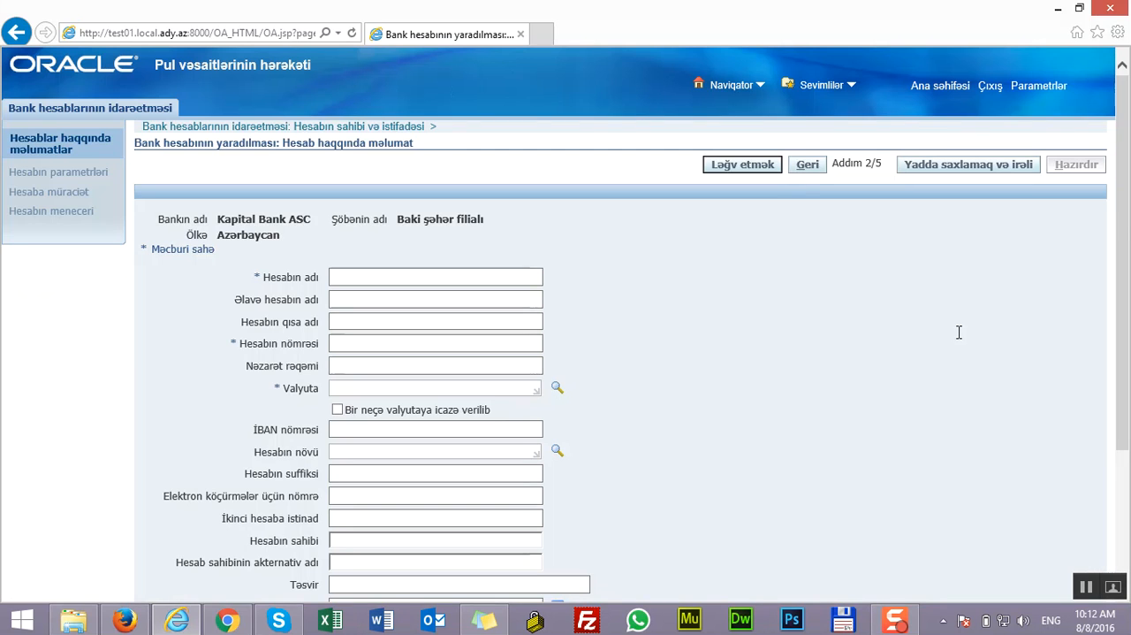
Enter Əsas hesab as the account name (Hesabın adı) and hesab as the additional account name (Əlavə hesabın adı)
left_click_drag(1122, 206, 1121, 277)
left_click(434, 173)
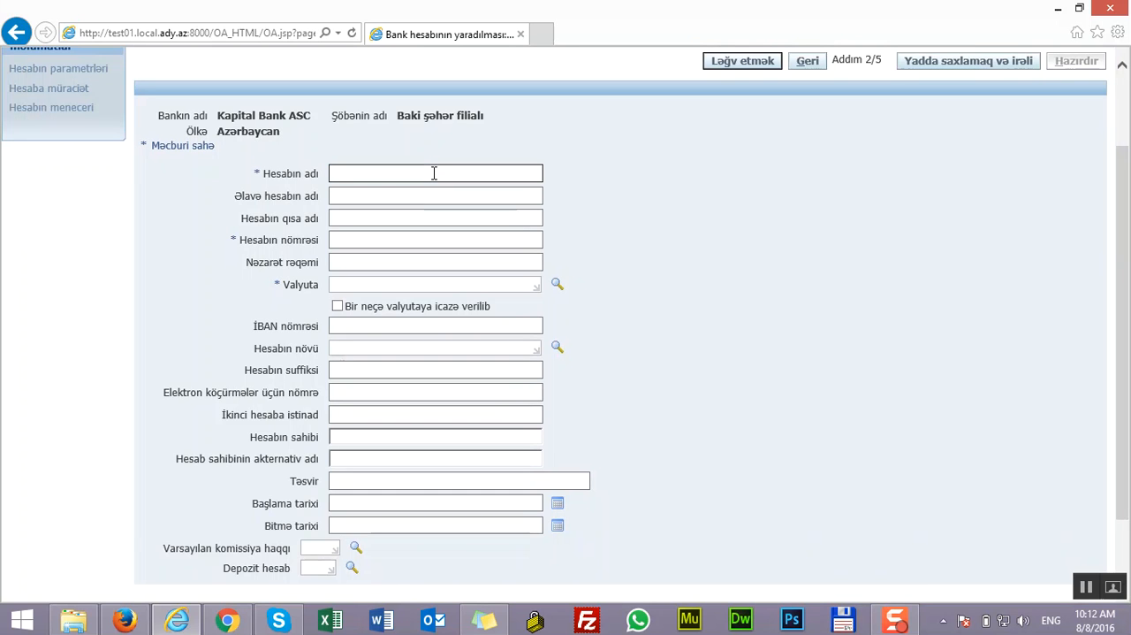
key("alt+shift")
type("Əsas hesab")
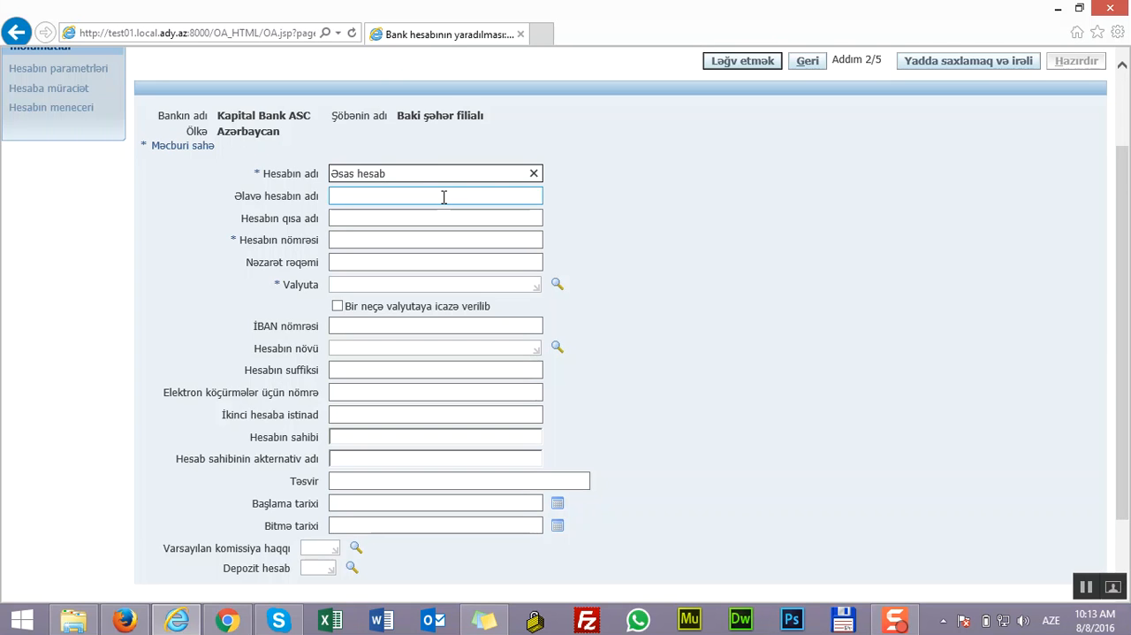
left_click(443, 197)
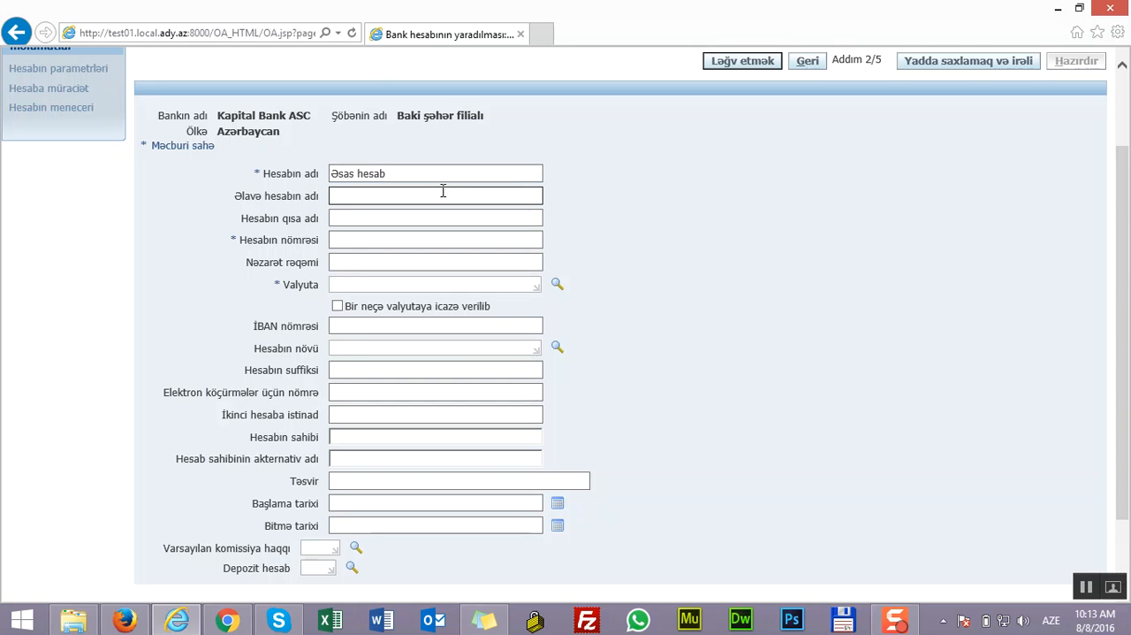
type("hesab")
Fill in the required bank account number (Hesabın nömrəsi)
left_click(412, 214)
left_click(403, 239)
left_click(404, 239)
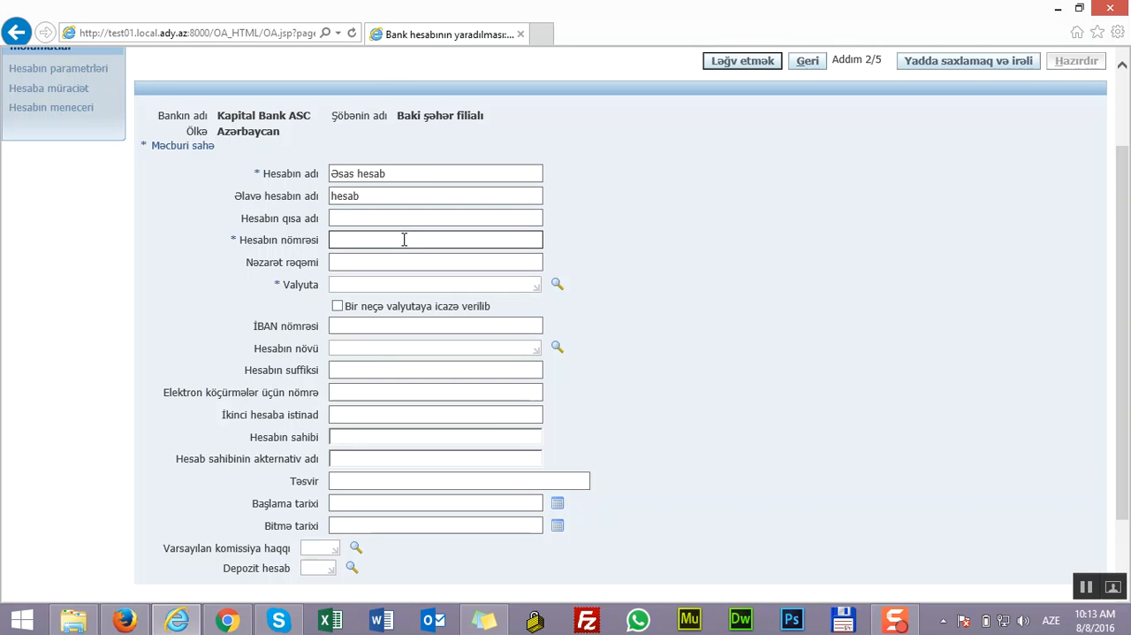
type("az1234567890123456")
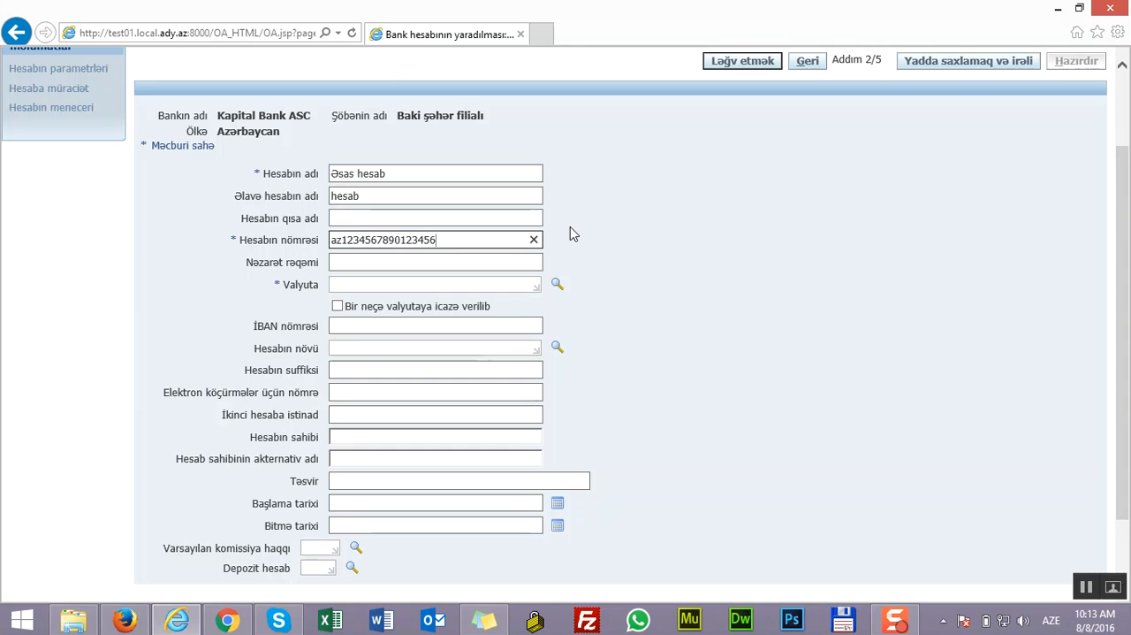
Set the account currency (Valyuta) to AZN and save the account details, continuing to the account parameters
left_click(515, 284)
left_click(558, 284)
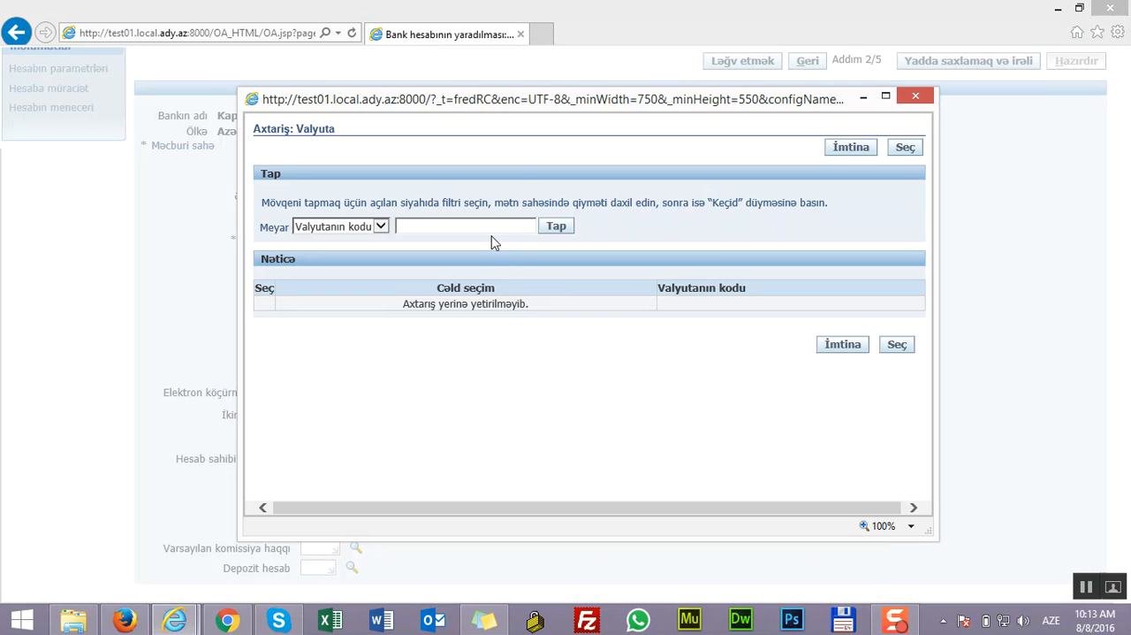
type("az")
left_click(561, 227)
left_click(267, 309)
left_click(894, 352)
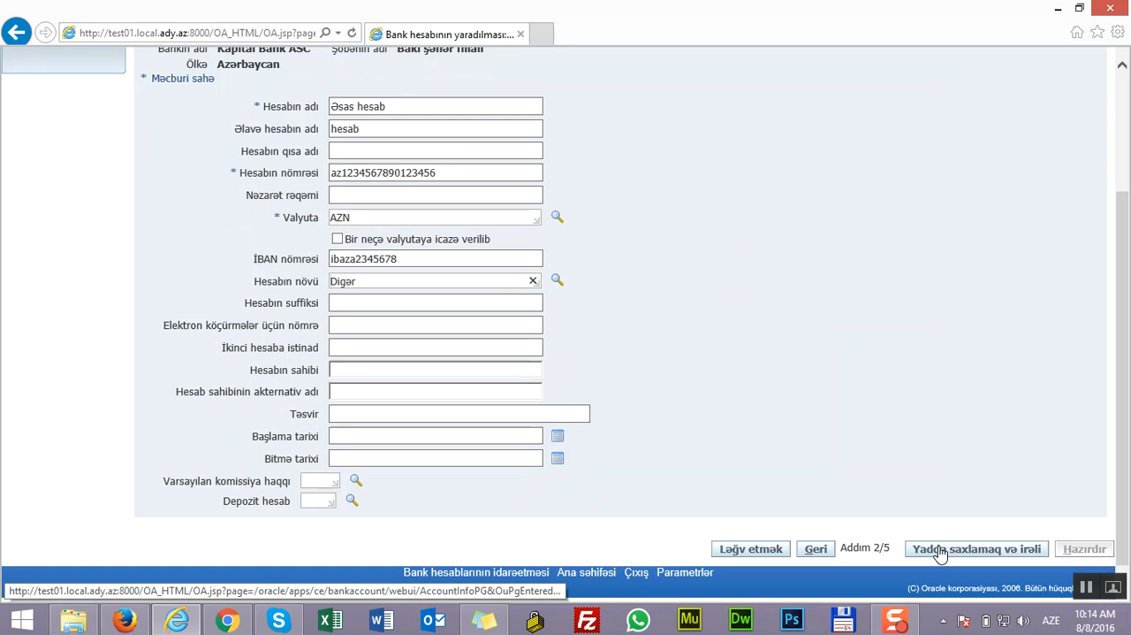
left_click(941, 553)
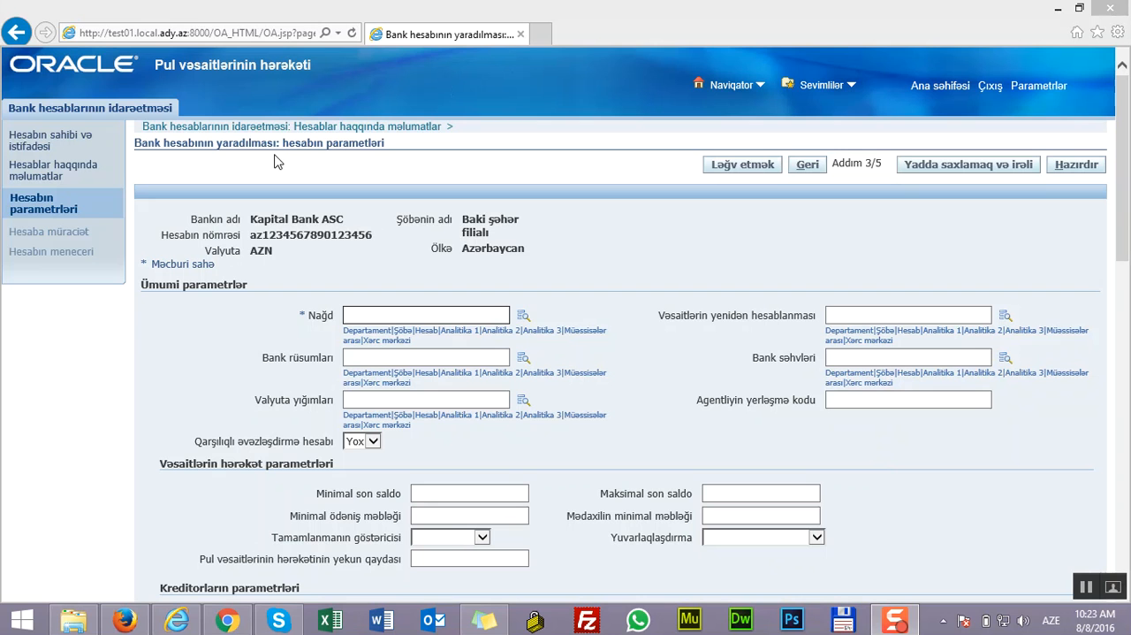
Set the Nağd code combination to Departament FD, Şöbə 130 and Hesab 2.23.01
left_click(399, 311)
left_click(523, 316)
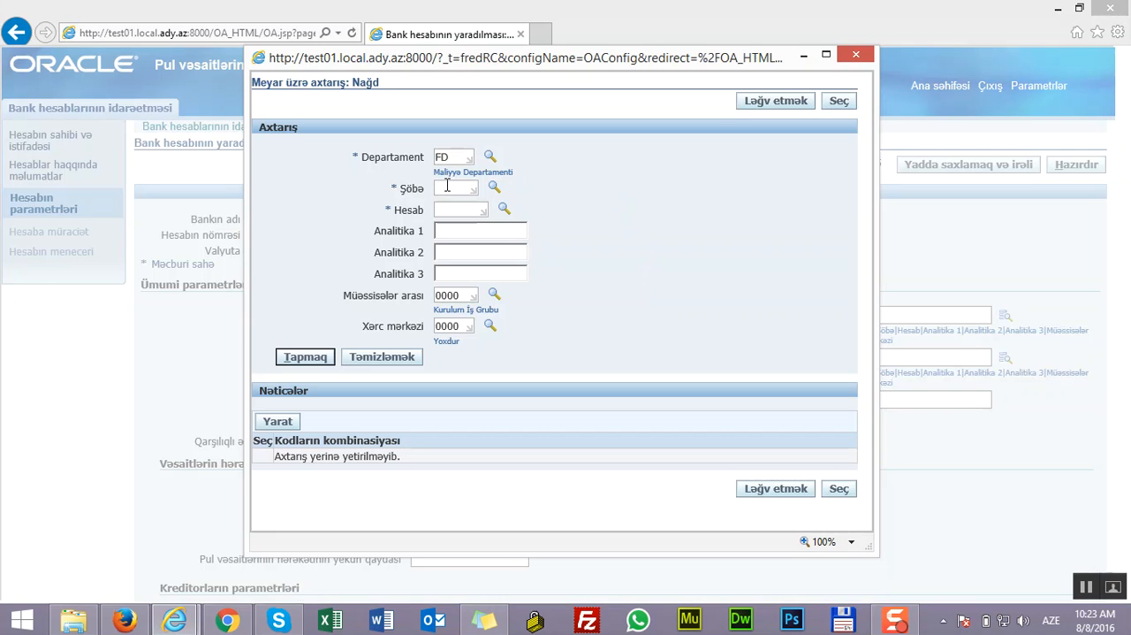
type("130")
key("Tab")
left_click(454, 210)
type("2.23.01")
left_click(838, 489)
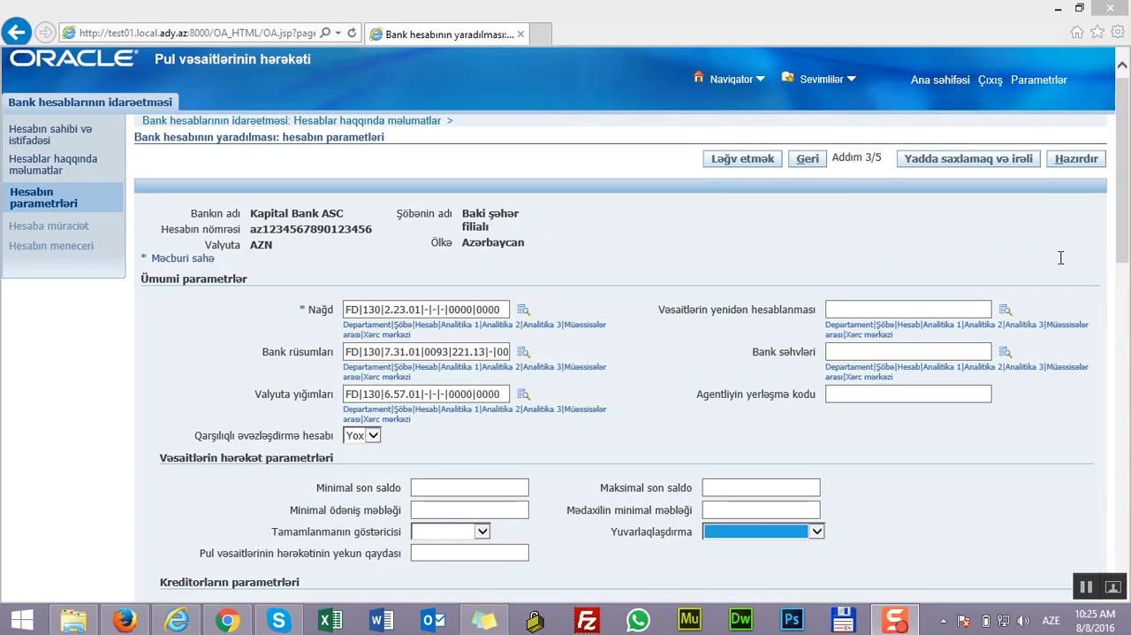
Set the rounding option (Yuvarlaqlaşdırma) in the cash flow parameters to Ən yaxın
left_click_drag(1116, 223, 1091, 319)
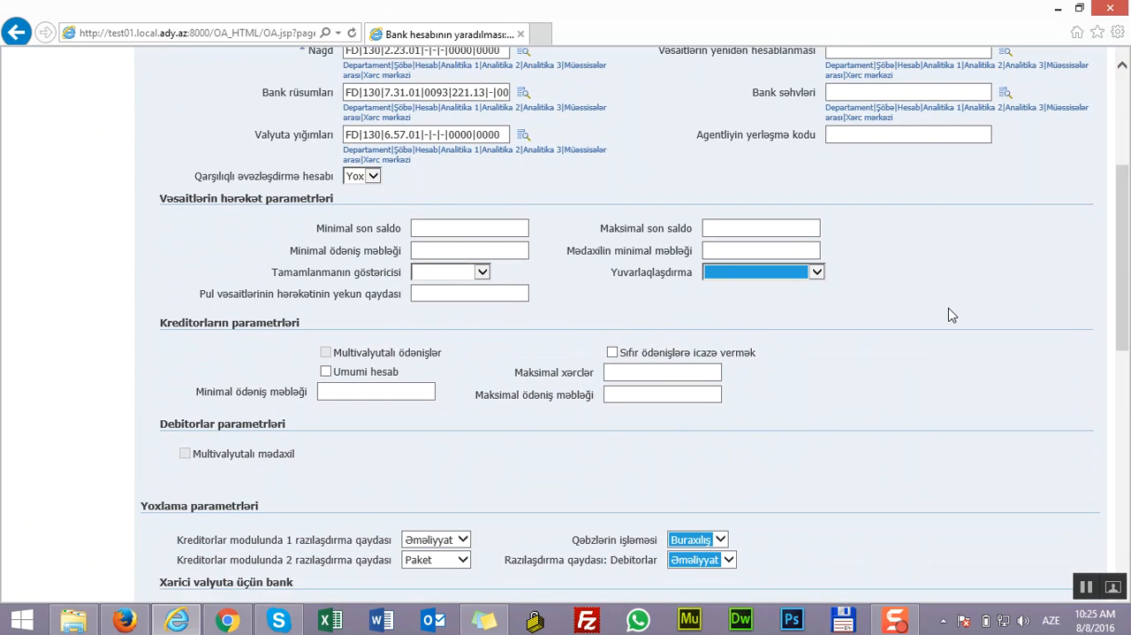
left_click(817, 272)
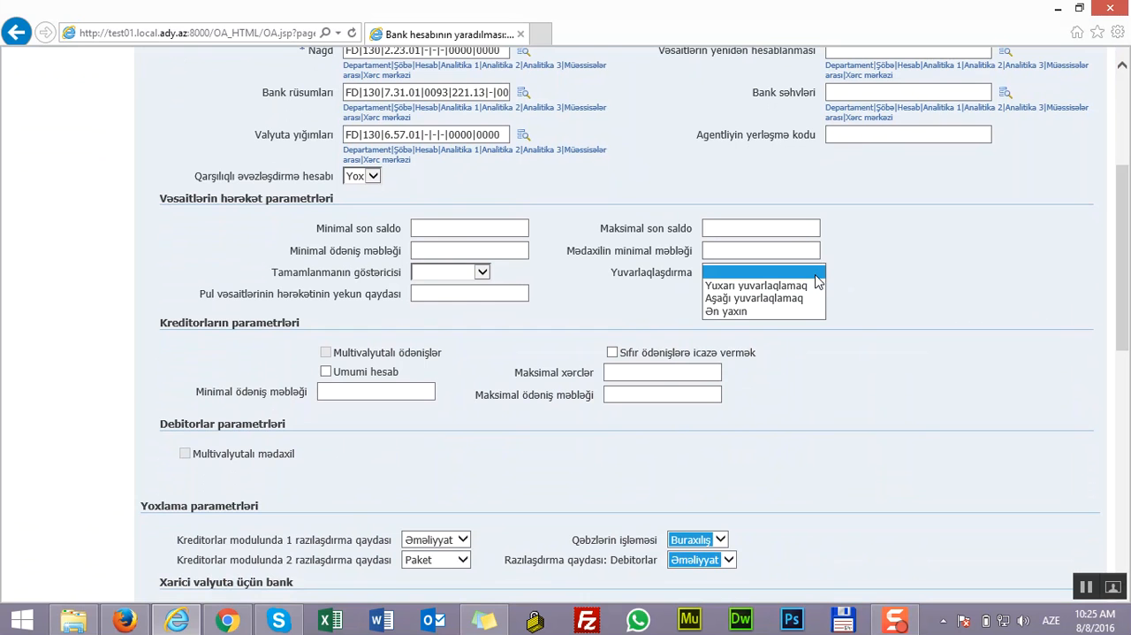
left_click(805, 311)
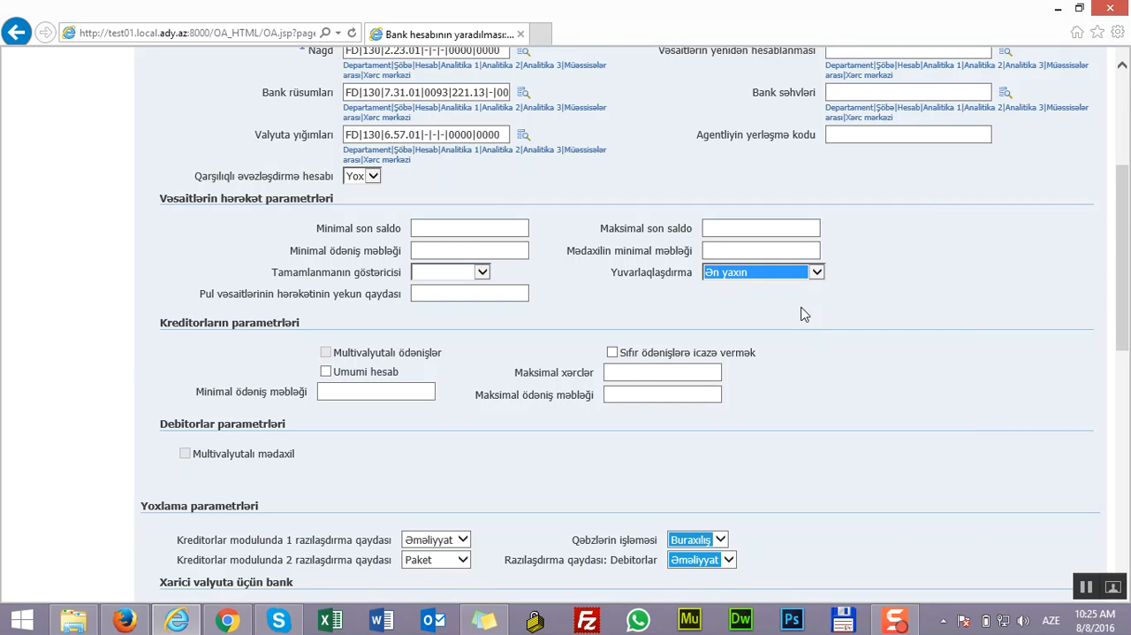
Set the exchange rate type (Mübadilə məzənnəsinin növü) to MB kursu and save the account parameters, continuing to account access
left_click_drag(1124, 218, 1115, 296)
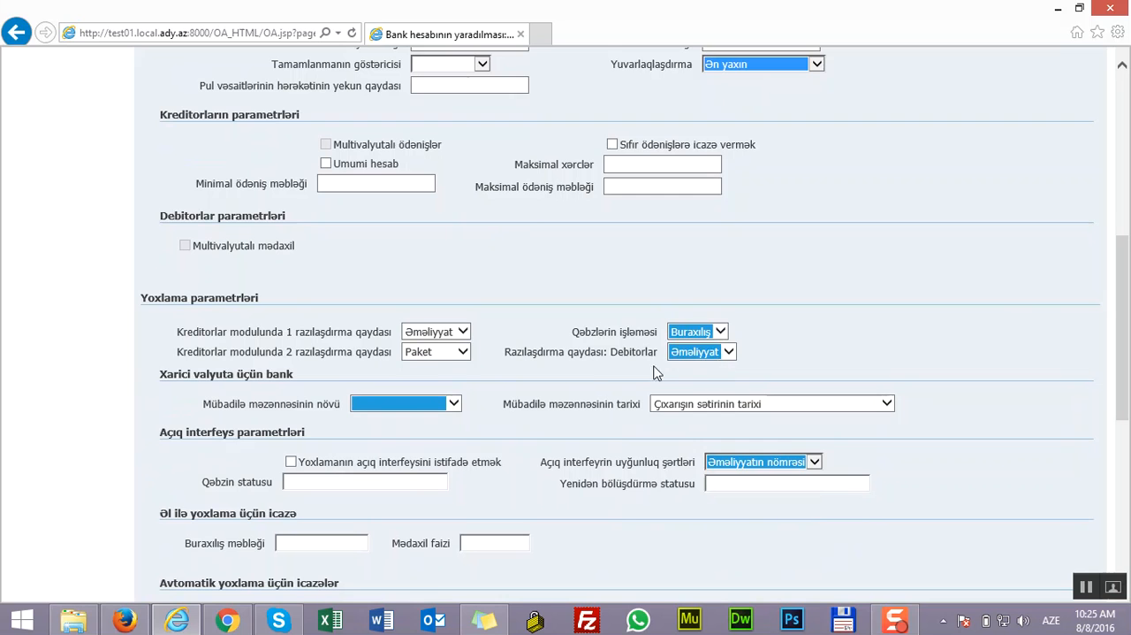
left_click(456, 404)
left_click(443, 419)
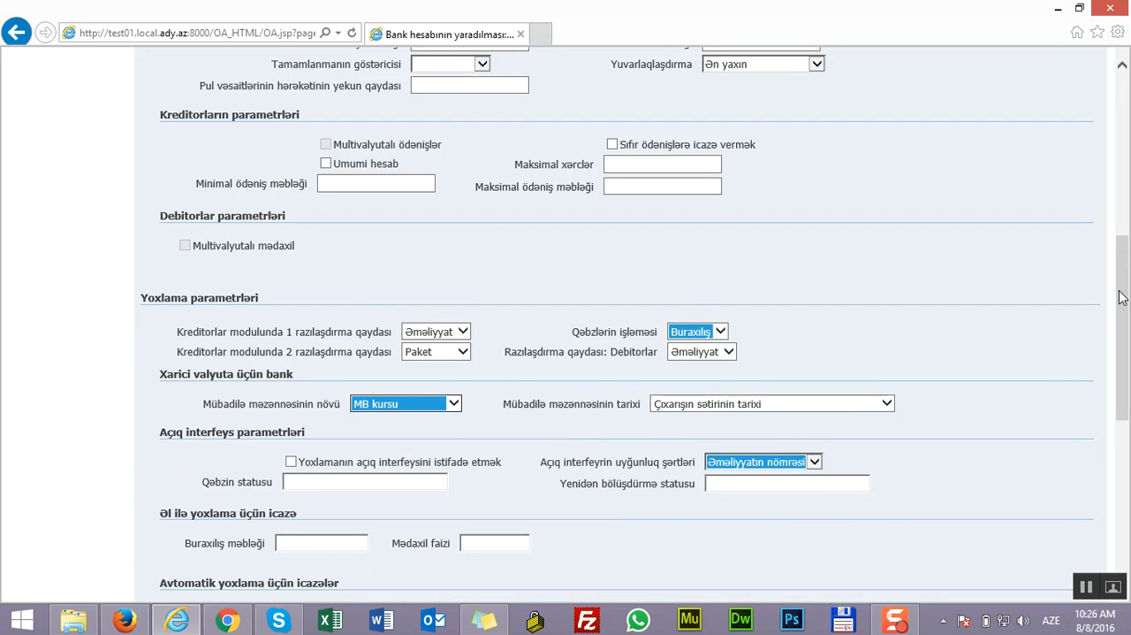
left_click_drag(1121, 297, 1073, 427)
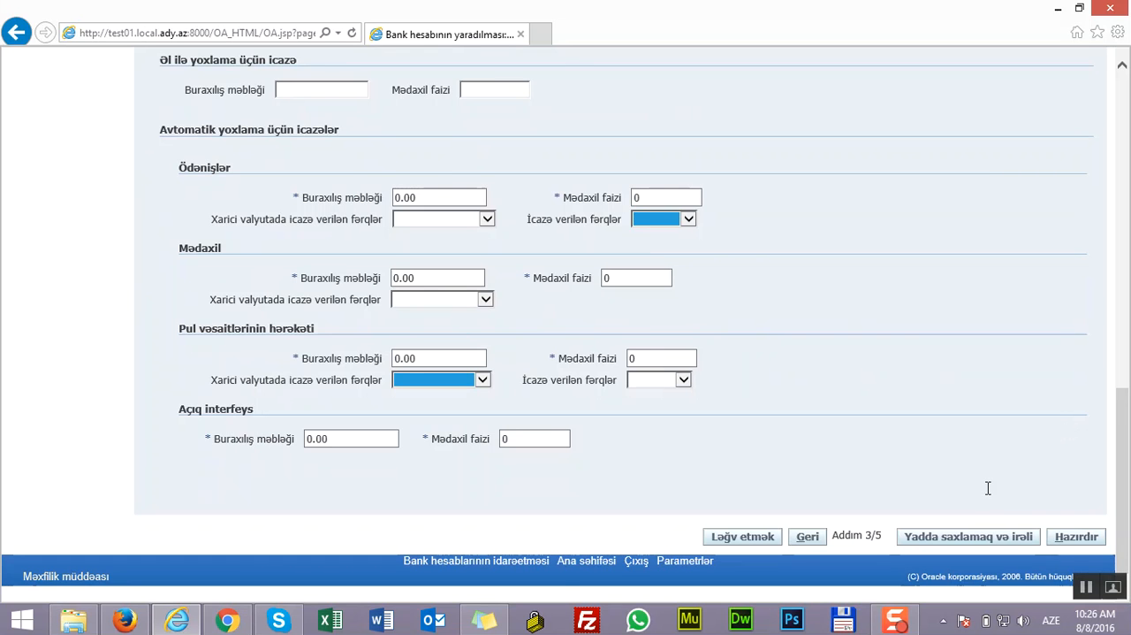
left_click(968, 537)
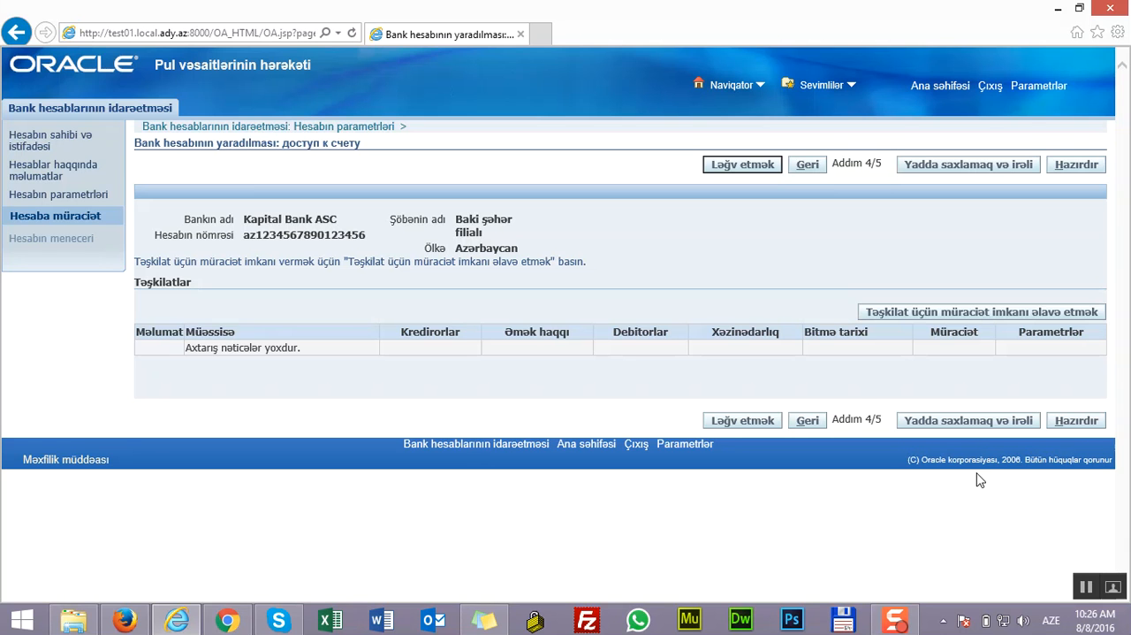
Start adding organization access to the account and enable its use for Kredirorlar and Debitorlar
left_click(972, 314)
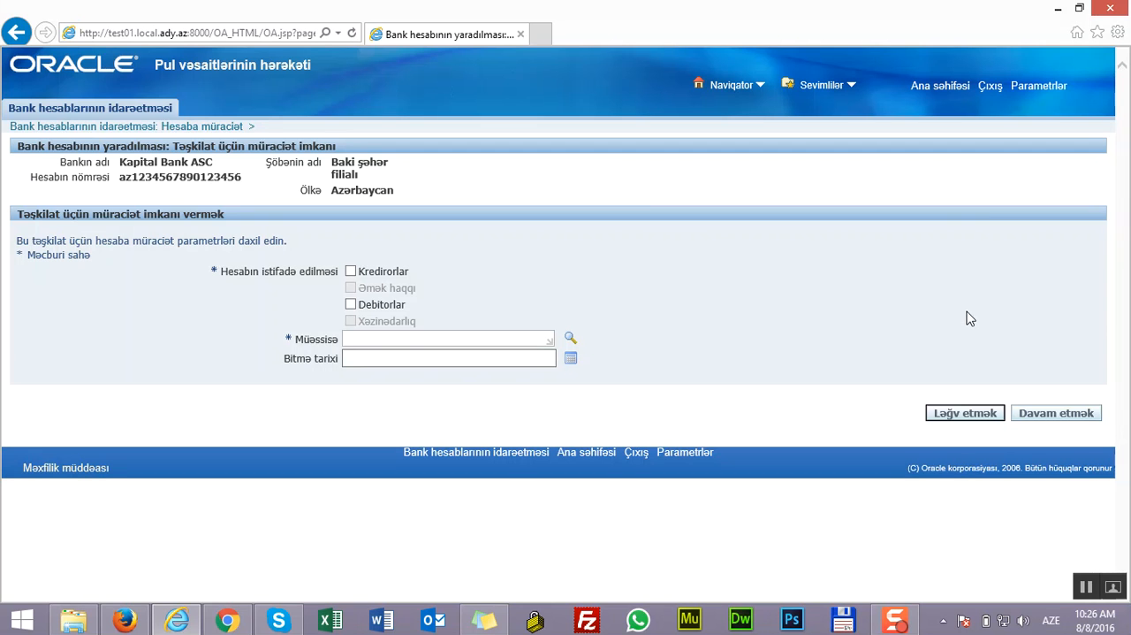
left_click(351, 274)
left_click(351, 306)
Set the organization (Müəssisə) to Yük Daşımaları Departamenti and continue to its account access parameters
left_click(570, 338)
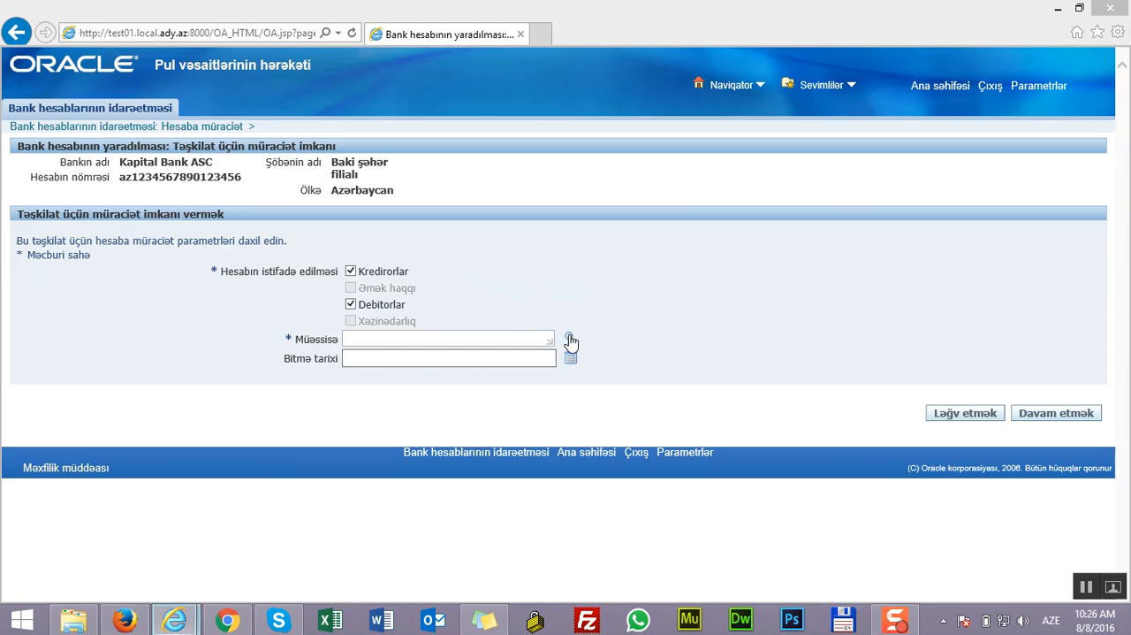
left_click(545, 228)
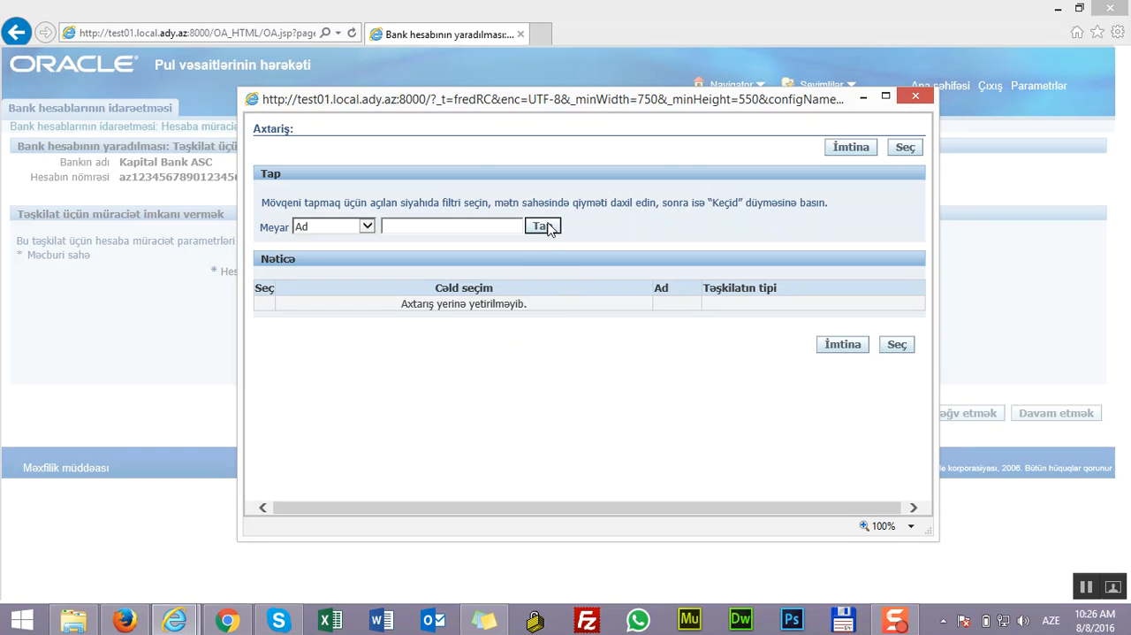
left_click_drag(924, 221, 919, 302)
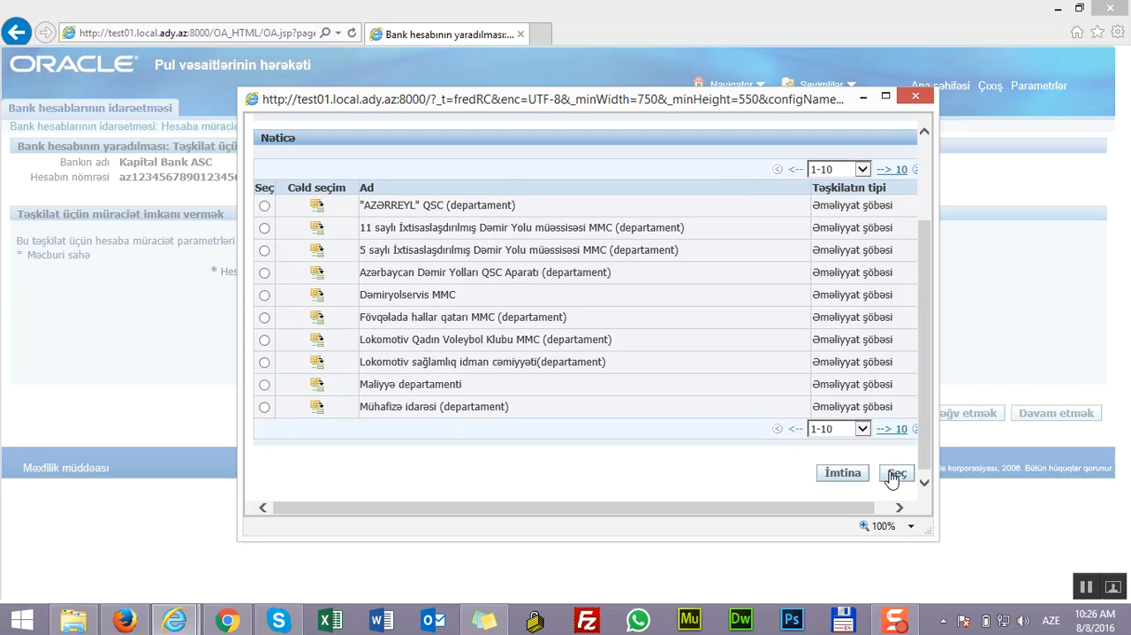
left_click(895, 167)
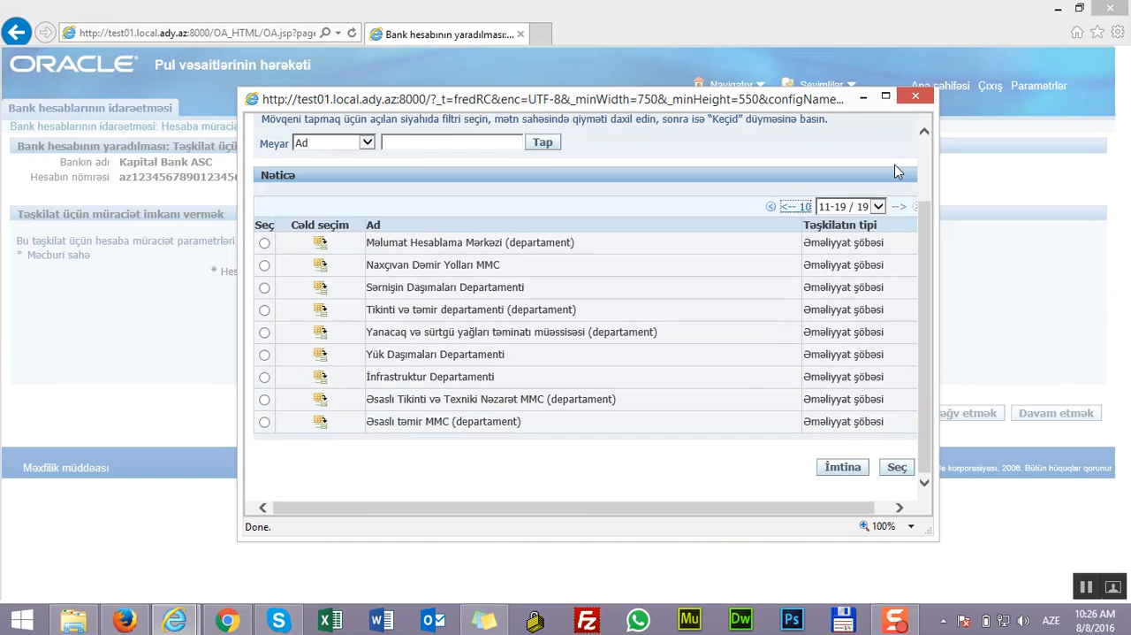
left_click(264, 354)
left_click(897, 467)
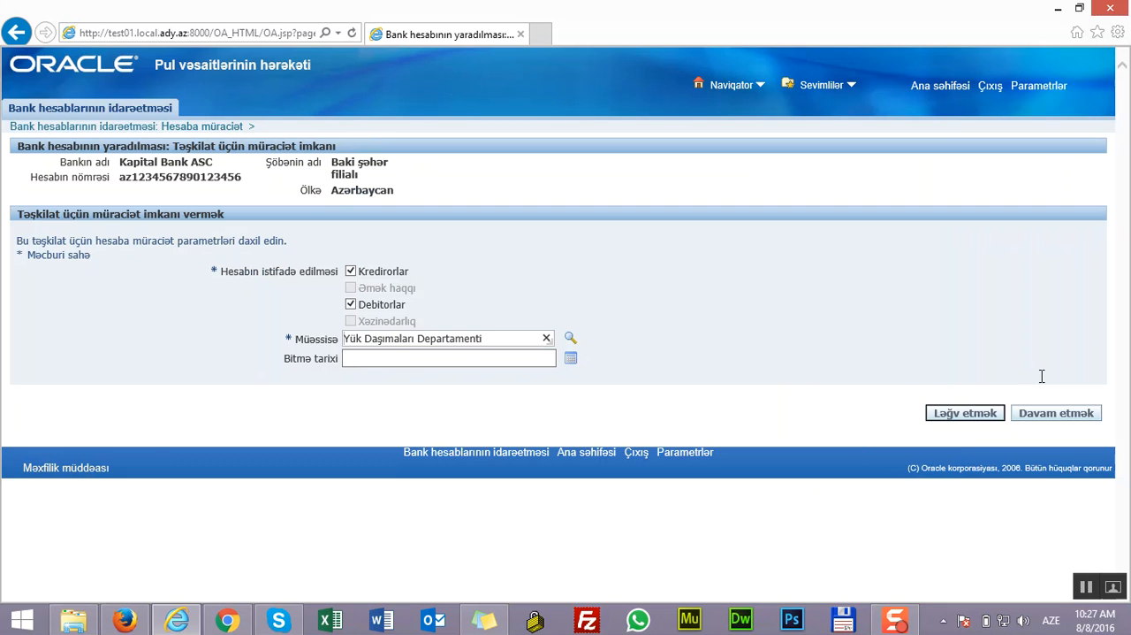
left_click(1051, 424)
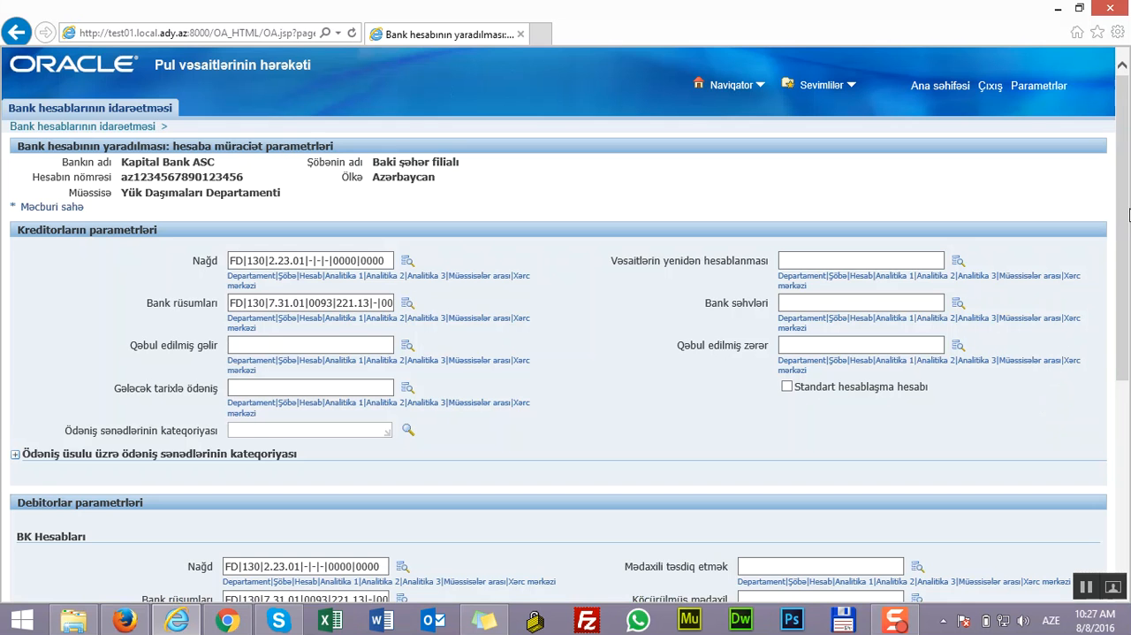
Apply the organization's access parameters as prefilled and save the account access, continuing to the account manager
left_click_drag(1127, 212, 1127, 415)
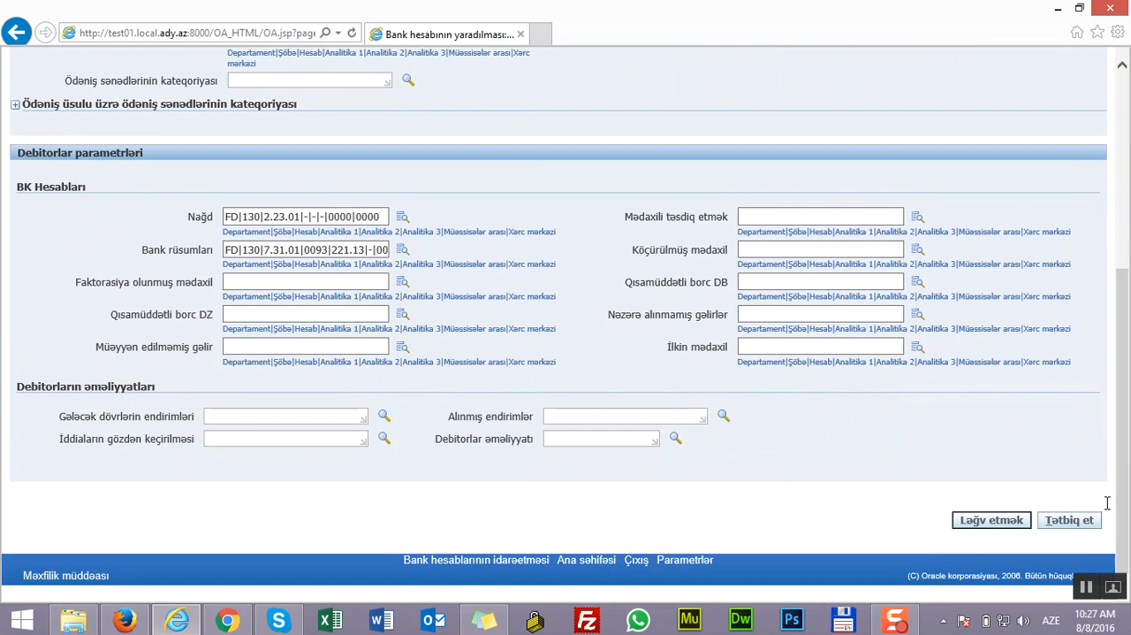
left_click(1070, 521)
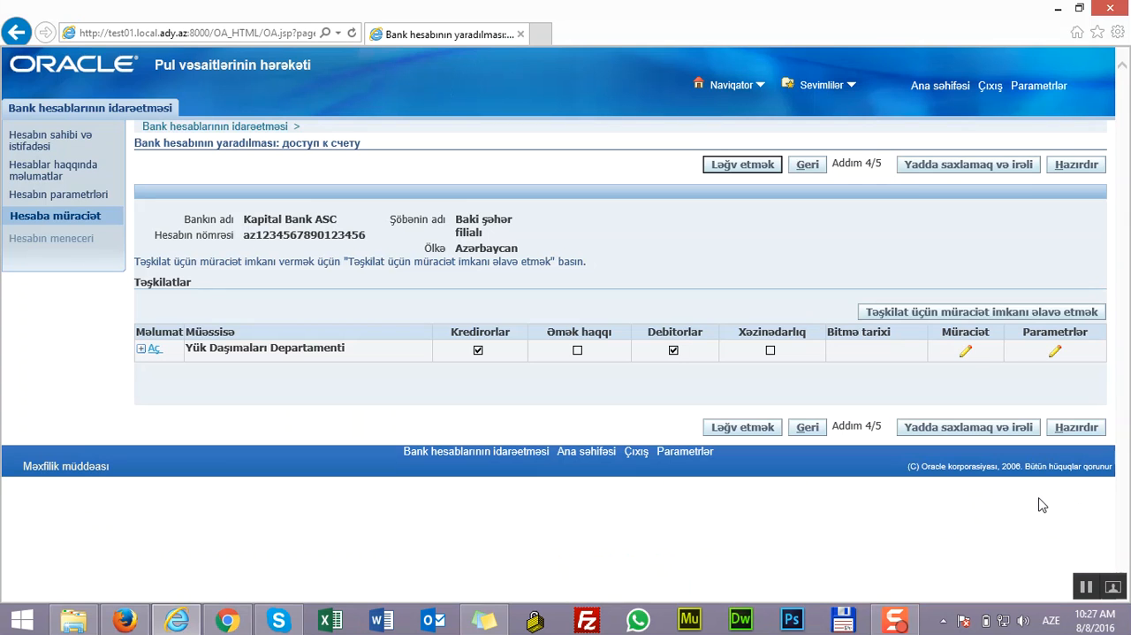
left_click(977, 433)
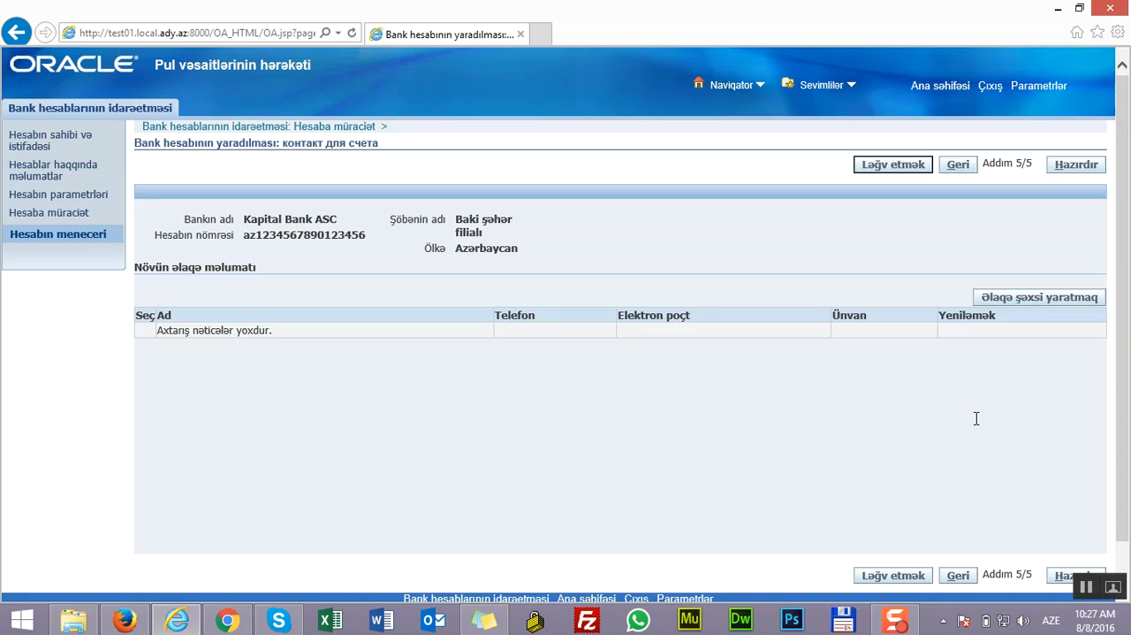
Create a contact person with full name and e-mail, purpose Şəxsi and format Сообщение HTML, apply it, and finish creating the bank account
left_click(1041, 303)
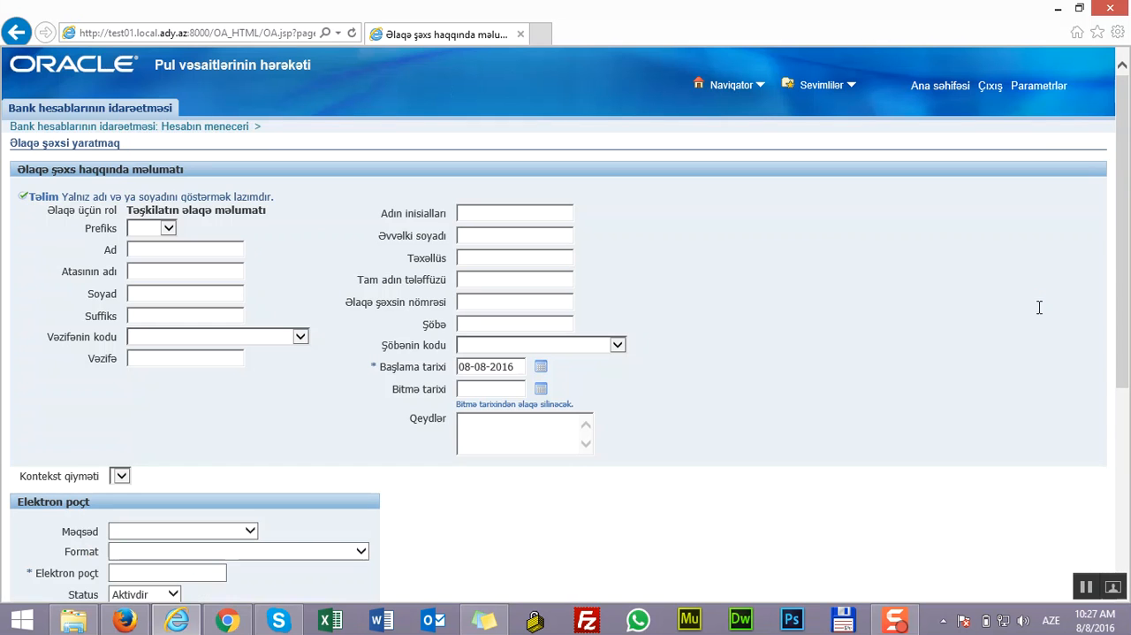
left_click_drag(1122, 309, 1124, 351)
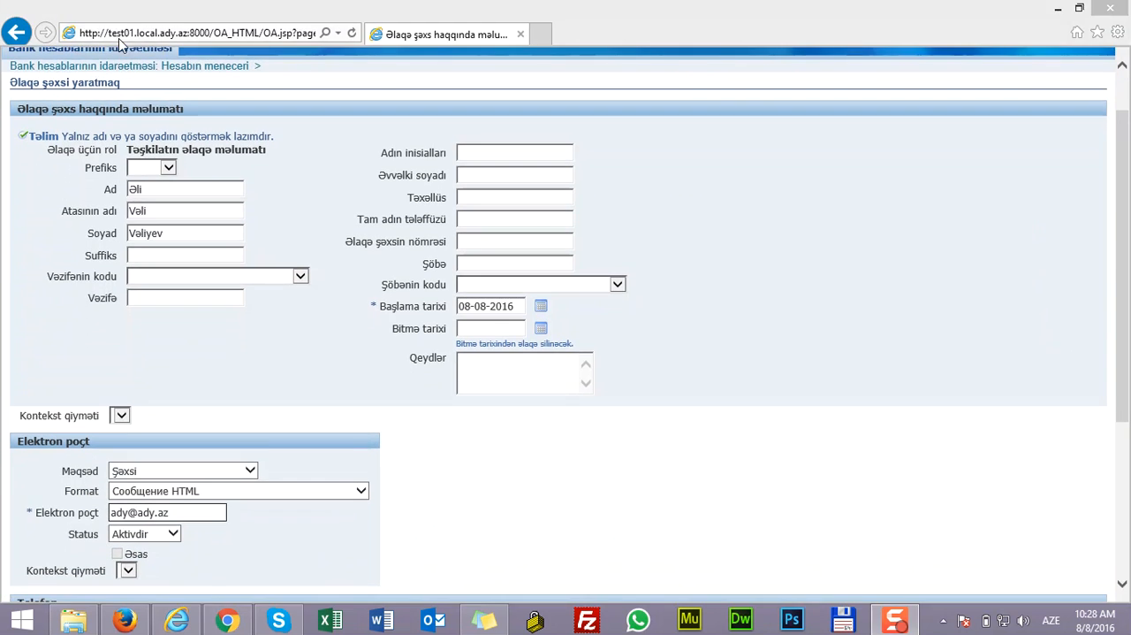
left_click_drag(1123, 164, 1126, 287)
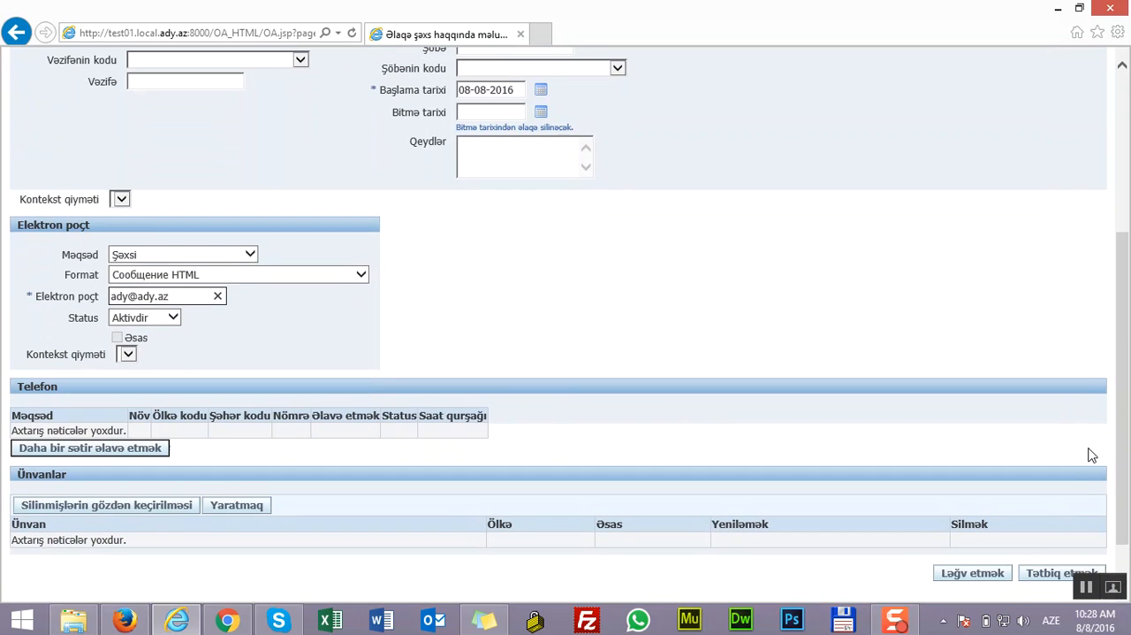
left_click(1032, 576)
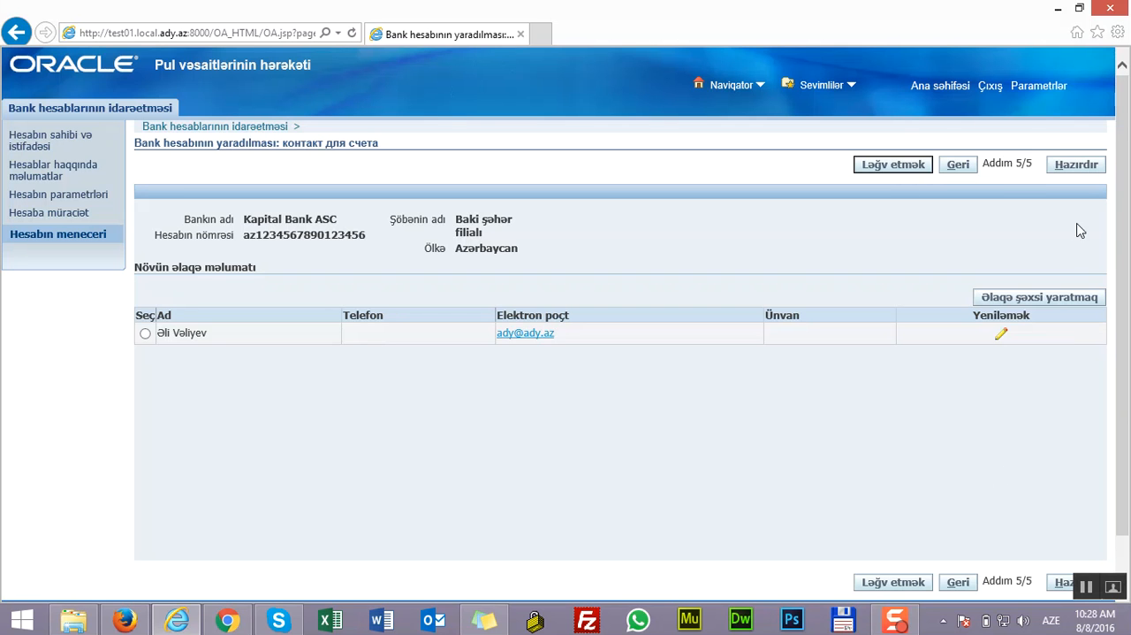
left_click(1077, 168)
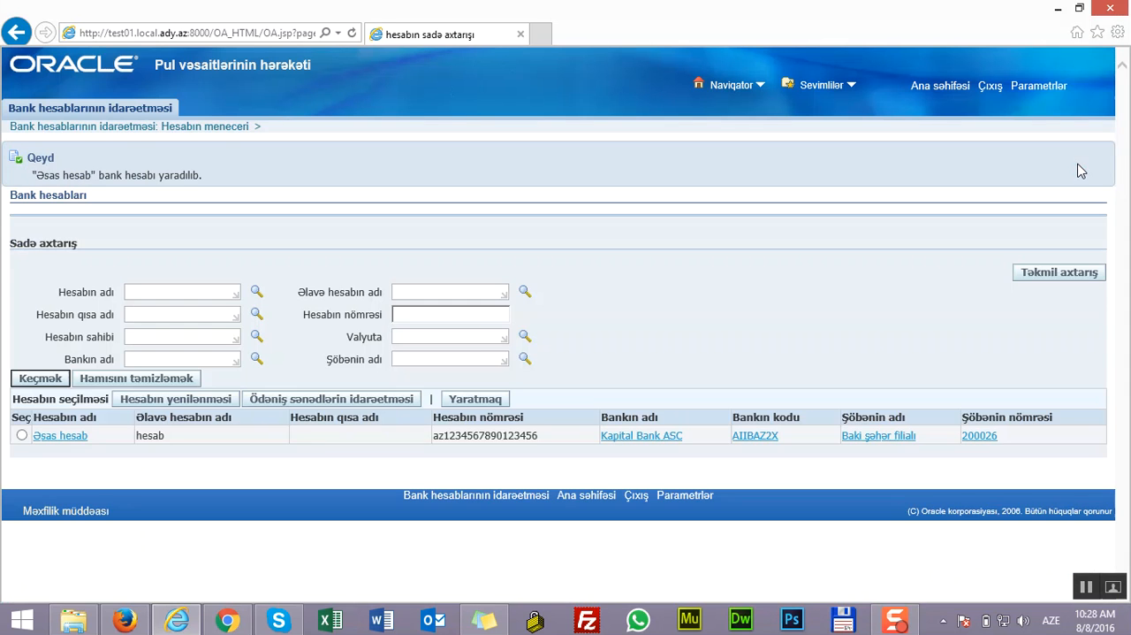